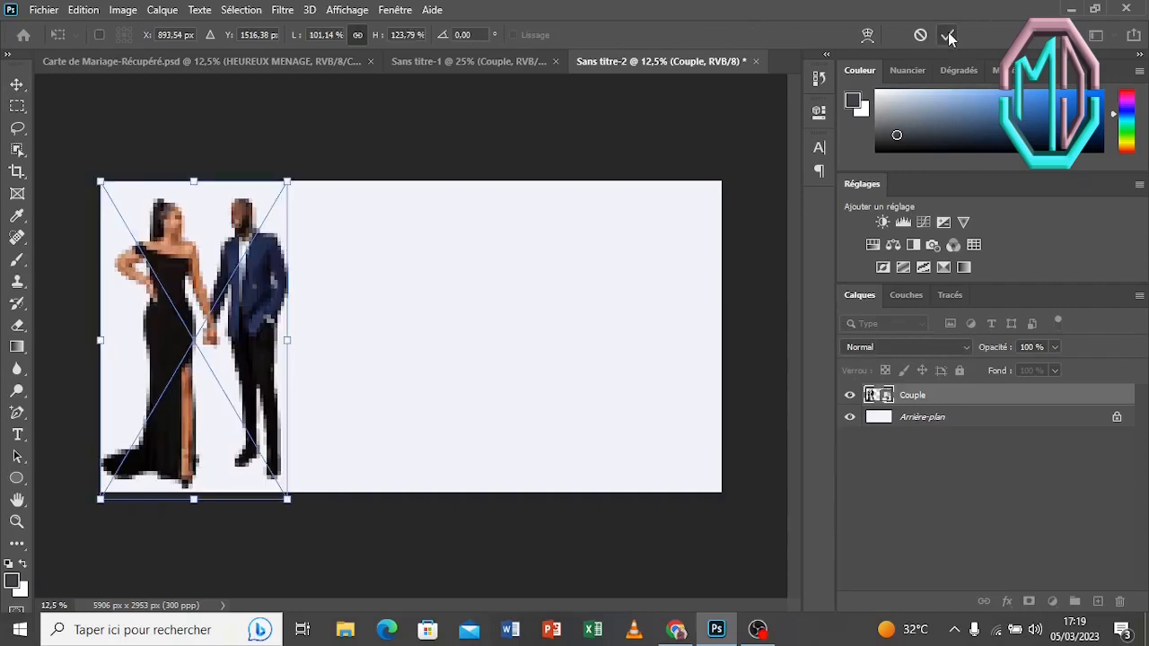
- Apply the couple image's transform and draw a rectangle about 6042 by 2993 px over the whole canvas, placed beneath the Couple layer
{"action": "left_click", "coordinate": [948, 35]}
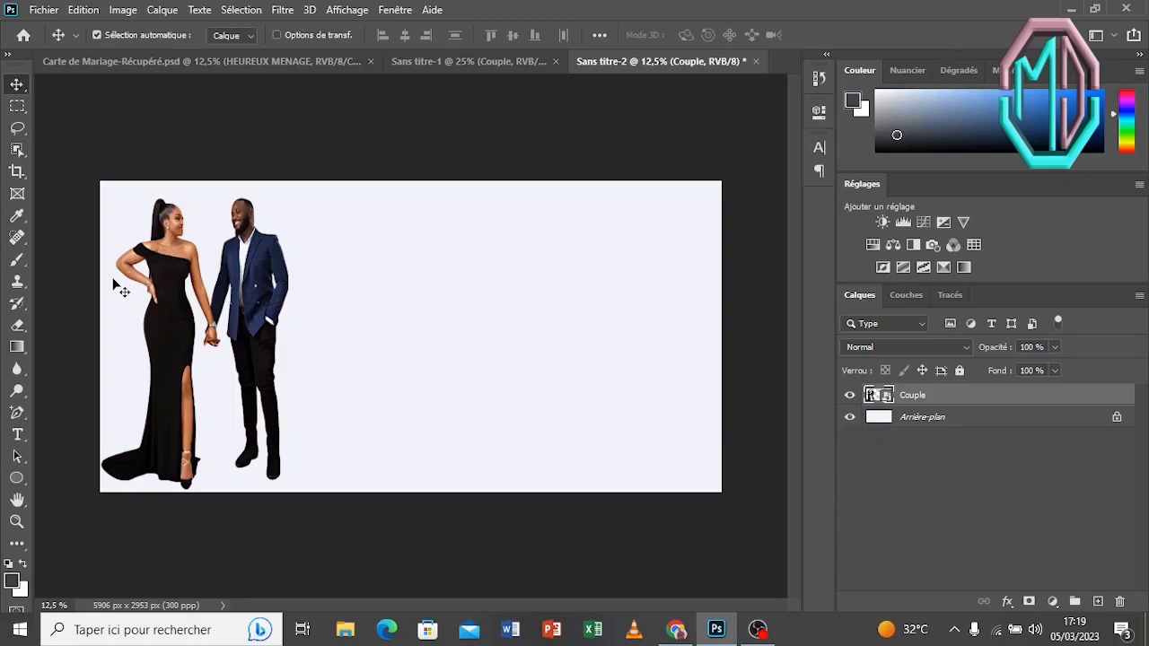
{"action": "left_click", "coordinate": [23, 482]}
{"action": "left_click", "coordinate": [24, 481]}
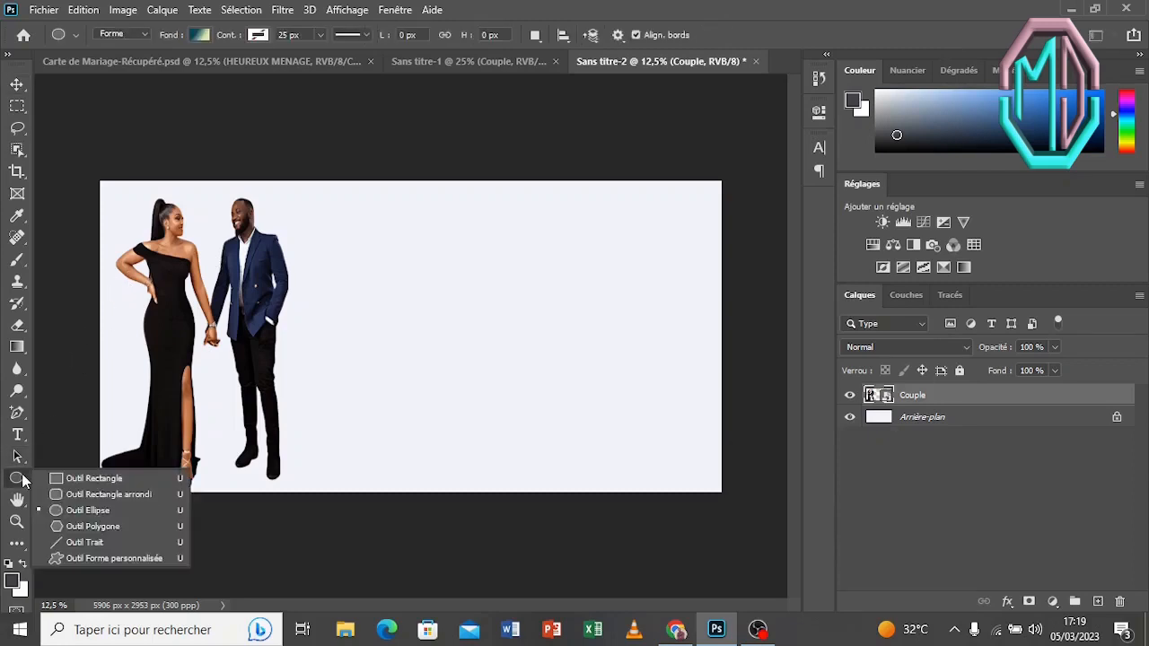
{"action": "left_click", "coordinate": [85, 484]}
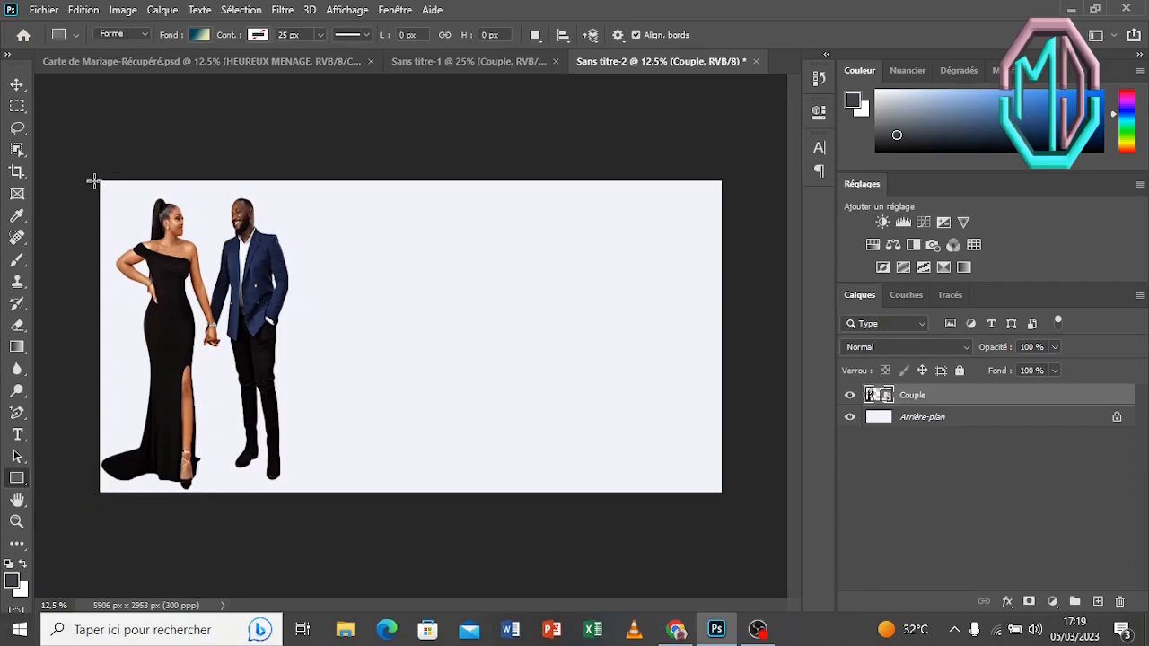
{"action": "left_click_drag", "start_coordinate": [94, 182], "coordinate": [729, 477]}
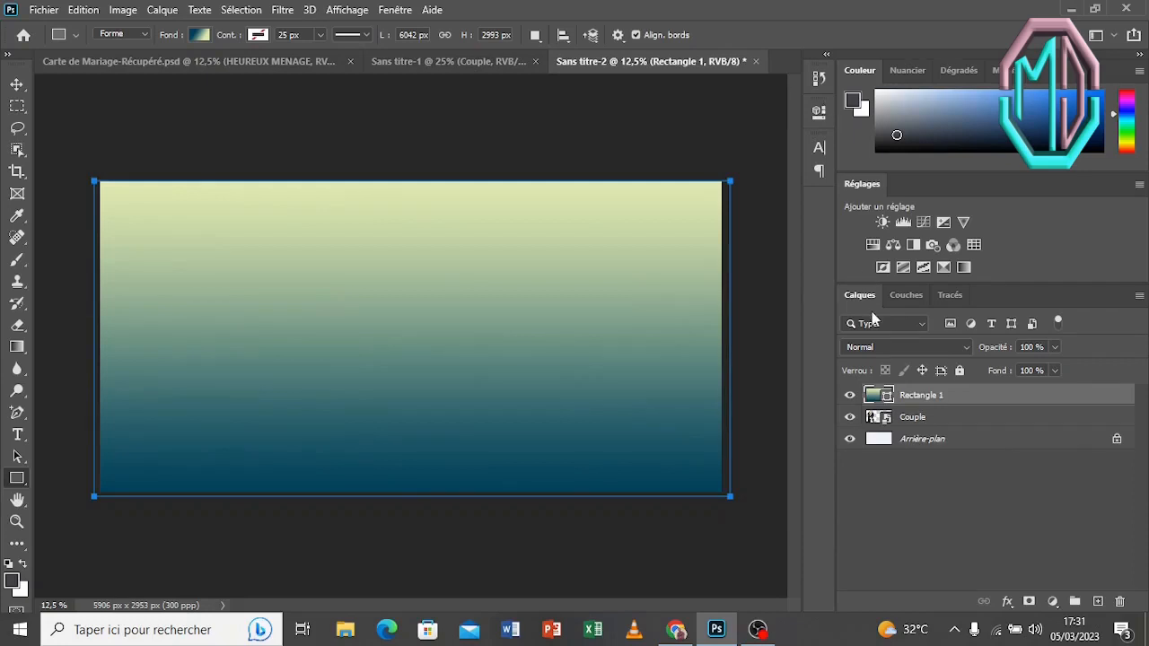
{"action": "left_click_drag", "start_coordinate": [958, 403], "coordinate": [958, 426]}
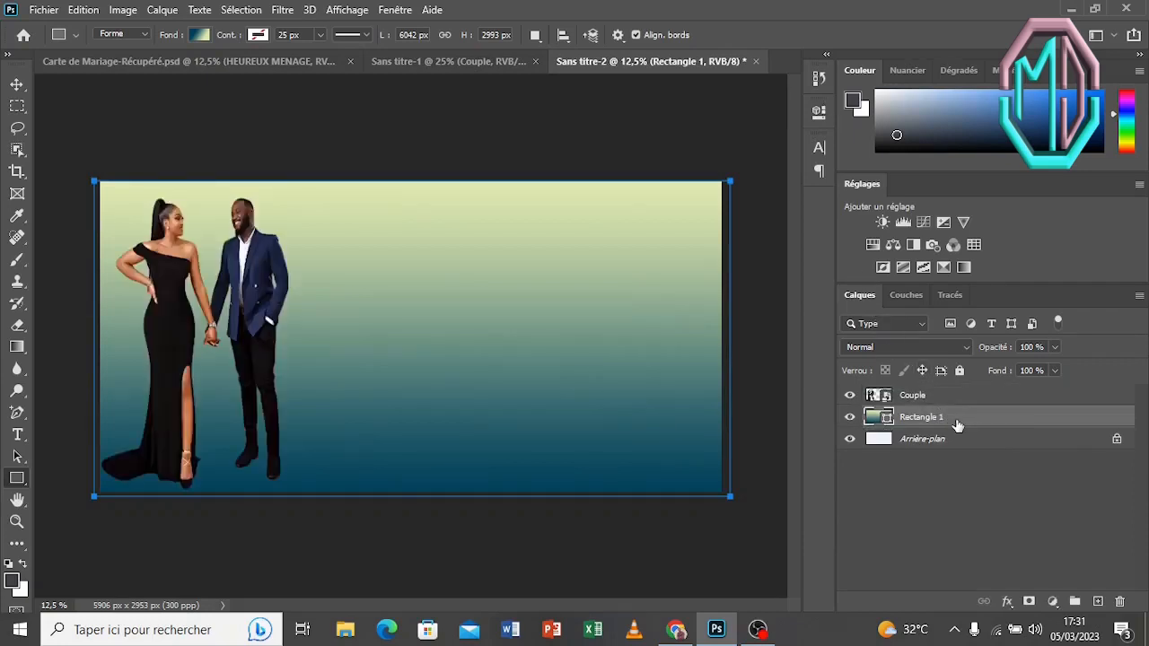
- Fill the background rectangle with the navy 2b3454, sampled from the man's jacket
{"action": "left_click", "coordinate": [198, 36]}
{"action": "double_click", "coordinate": [197, 39]}
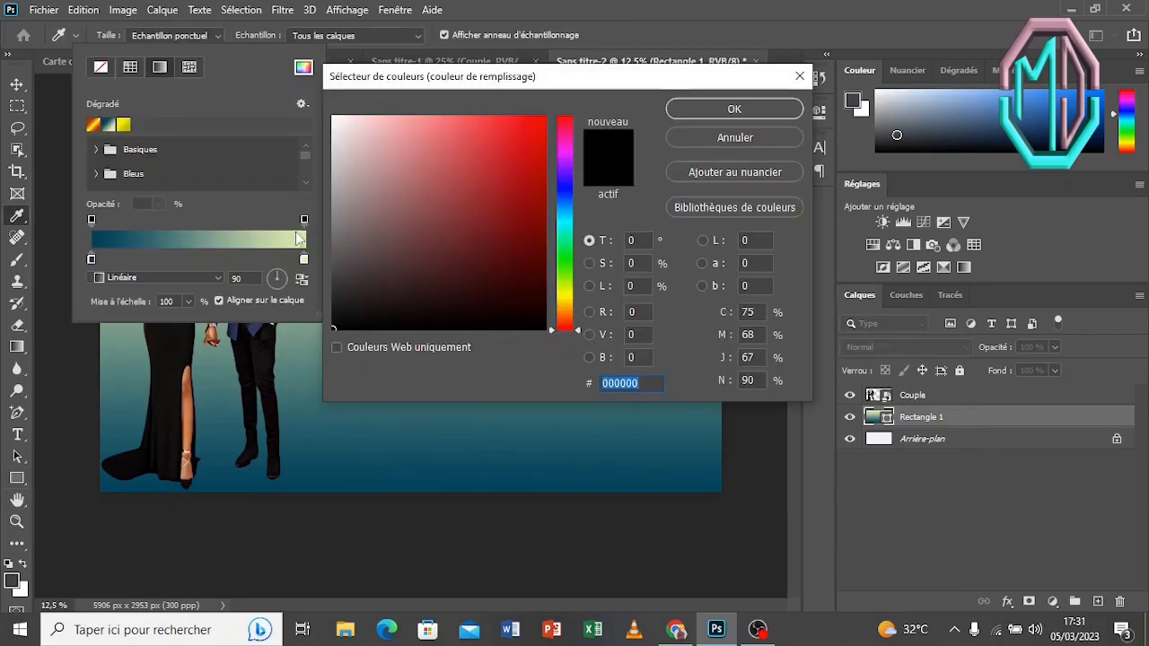
{"action": "left_click", "coordinate": [236, 328]}
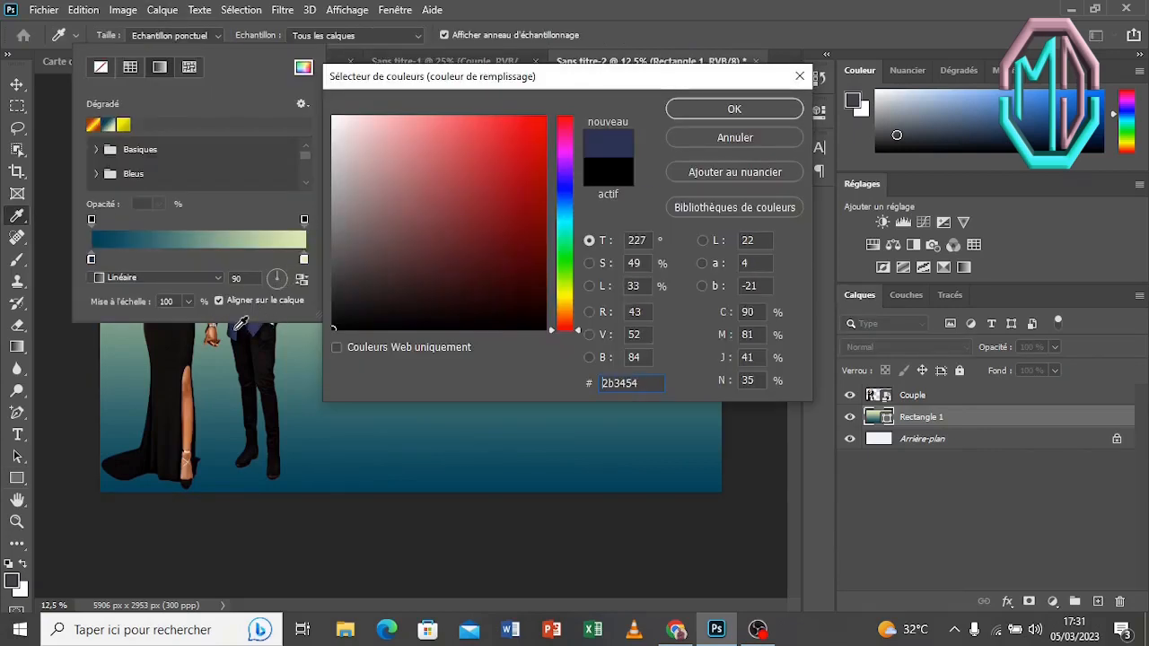
{"action": "left_click", "coordinate": [730, 110]}
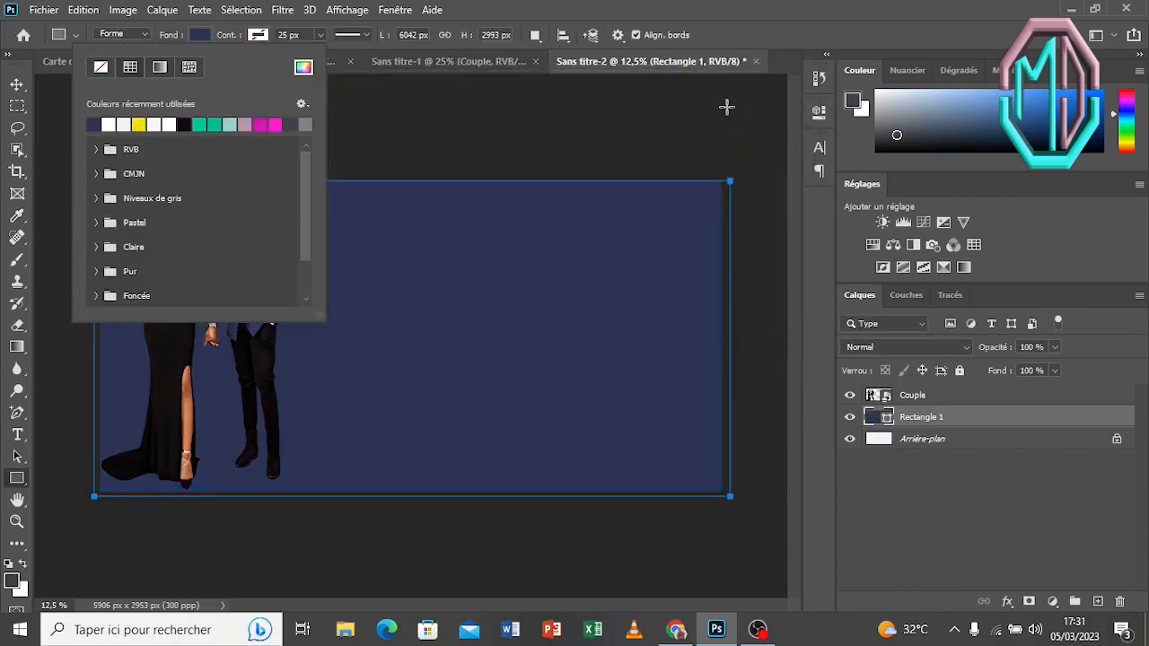
{"action": "left_click", "coordinate": [714, 29]}
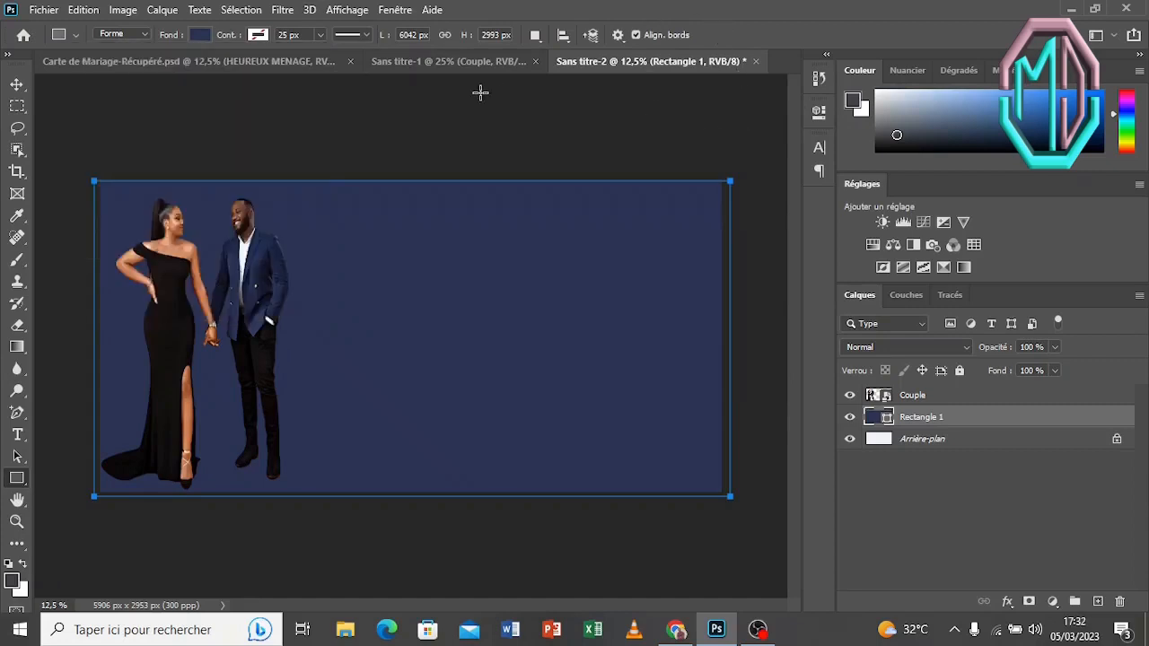
{"action": "left_click", "coordinate": [25, 86]}
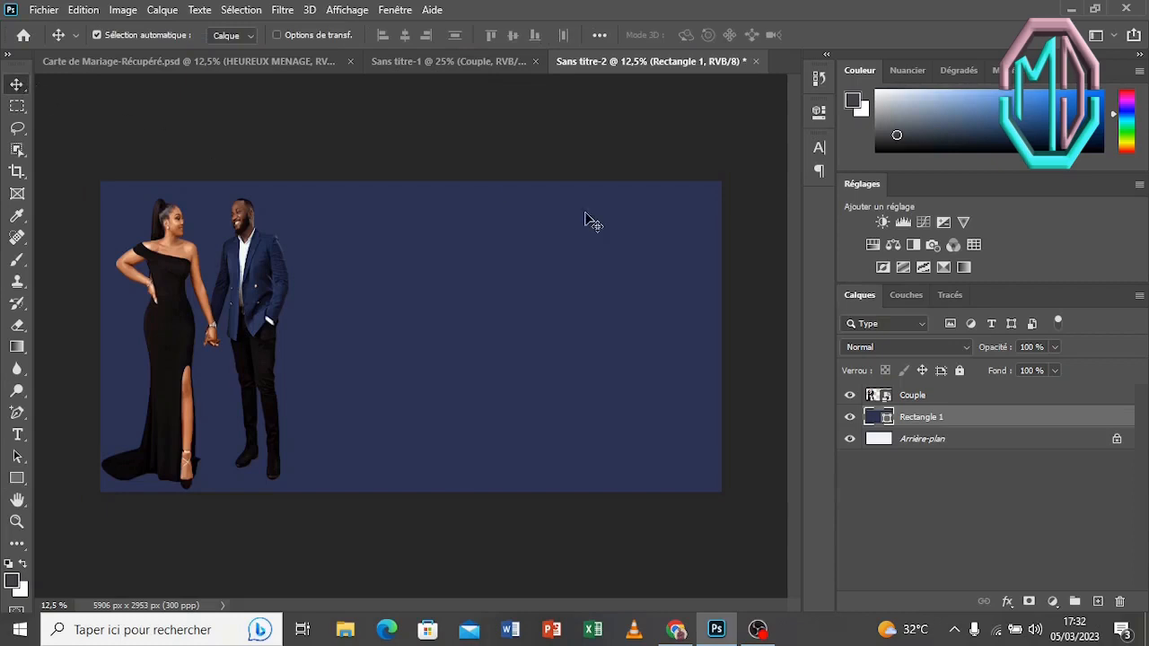
- Add a white ellipse on a new layer behind the couple, enlarge it to about 114% by 109%, and shift it partly off the canvas's left edge
{"action": "left_click", "coordinate": [1098, 602]}
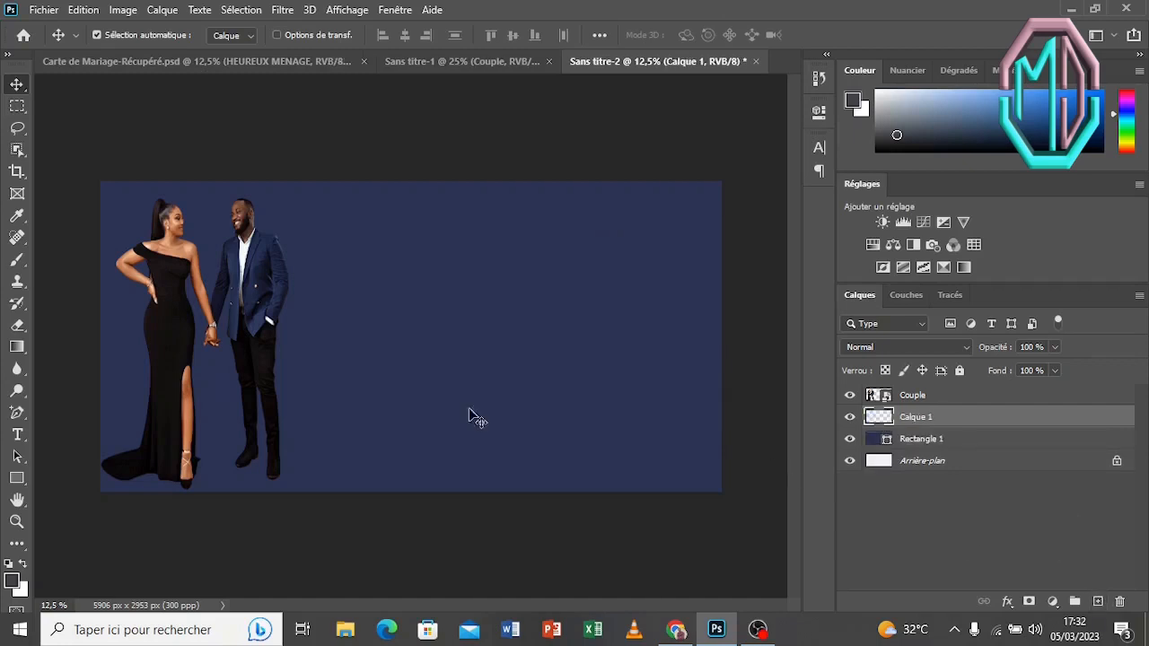
{"action": "left_click", "coordinate": [17, 476]}
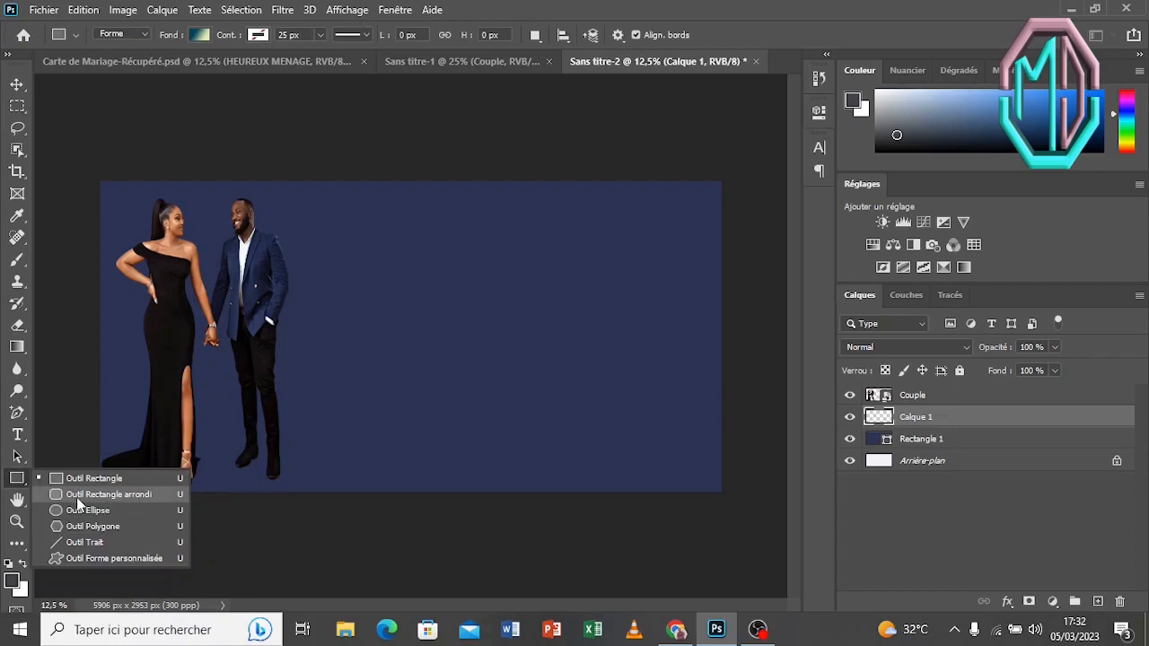
{"action": "left_click", "coordinate": [81, 508]}
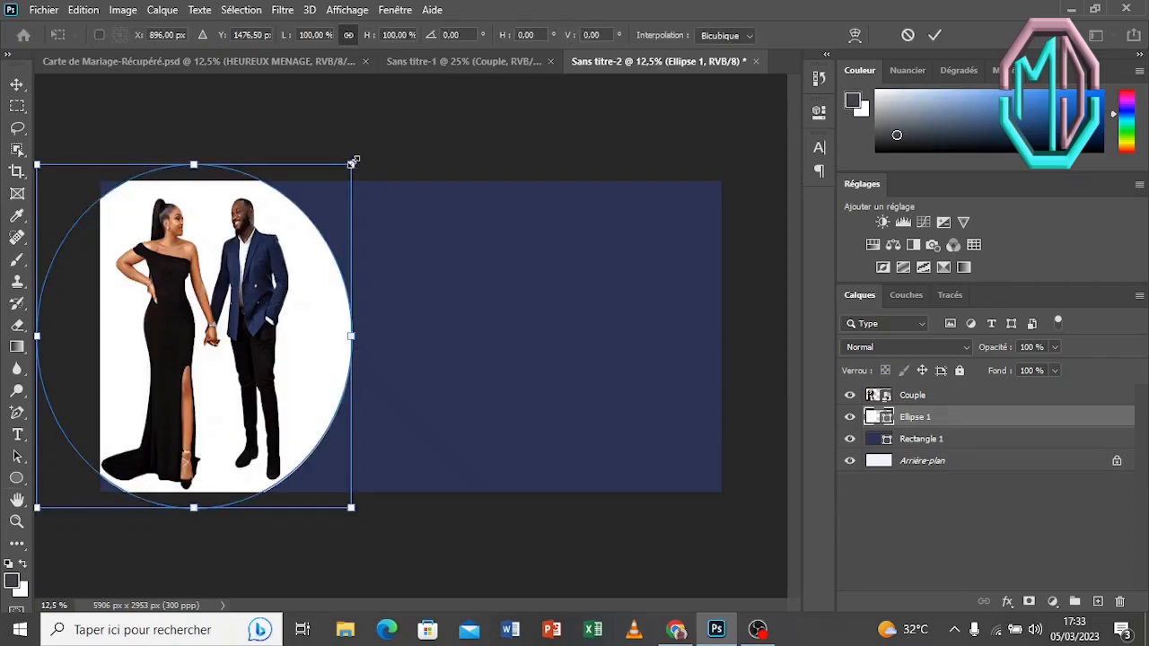
{"action": "left_click_drag", "start_coordinate": [352, 162], "coordinate": [396, 136]}
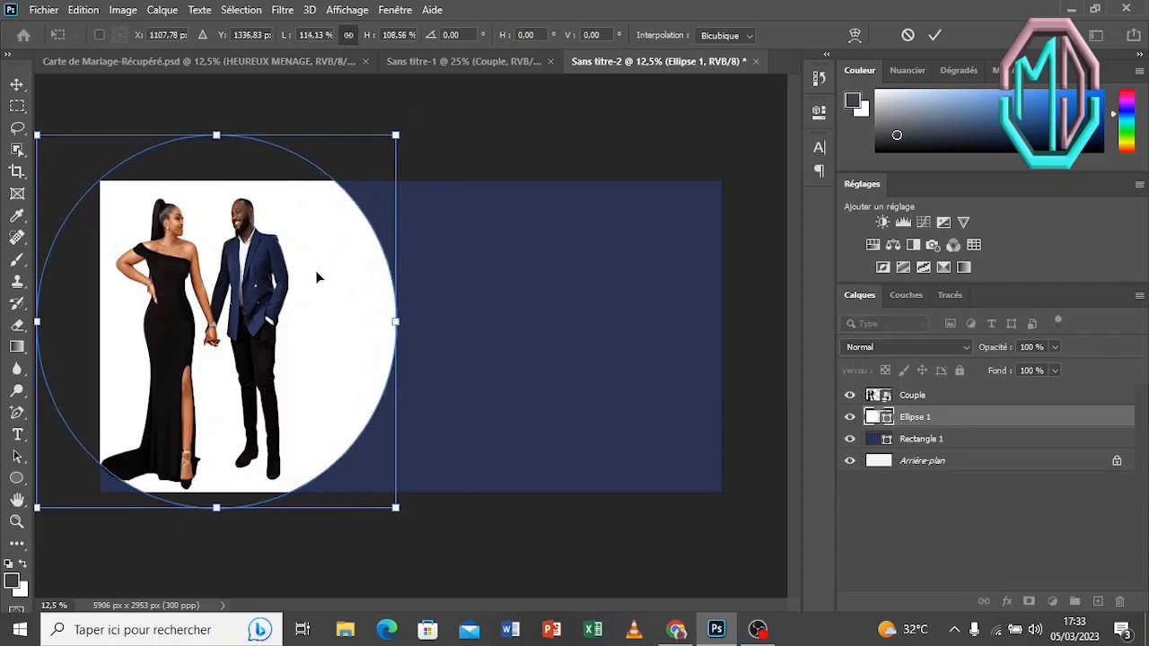
{"action": "left_click_drag", "start_coordinate": [319, 287], "coordinate": [256, 311]}
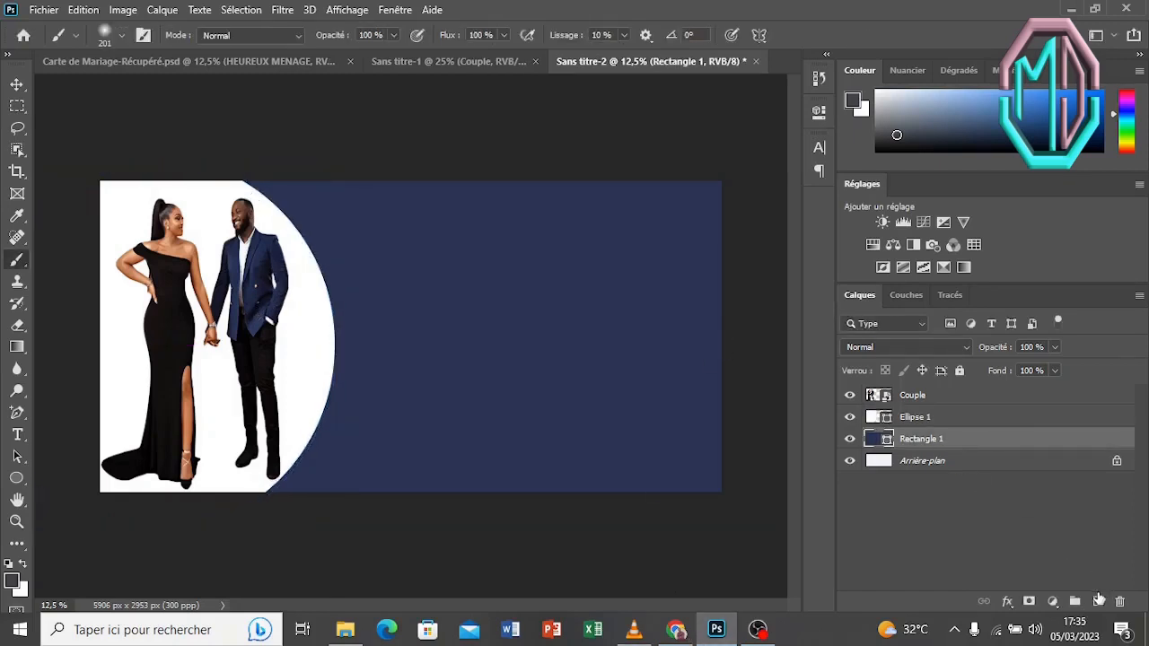
- Paint a soft brush spot in the canvas's lower-right corner on a new layer above the rectangle, scaled to about 481% by 345%
{"action": "left_click", "coordinate": [1097, 602]}
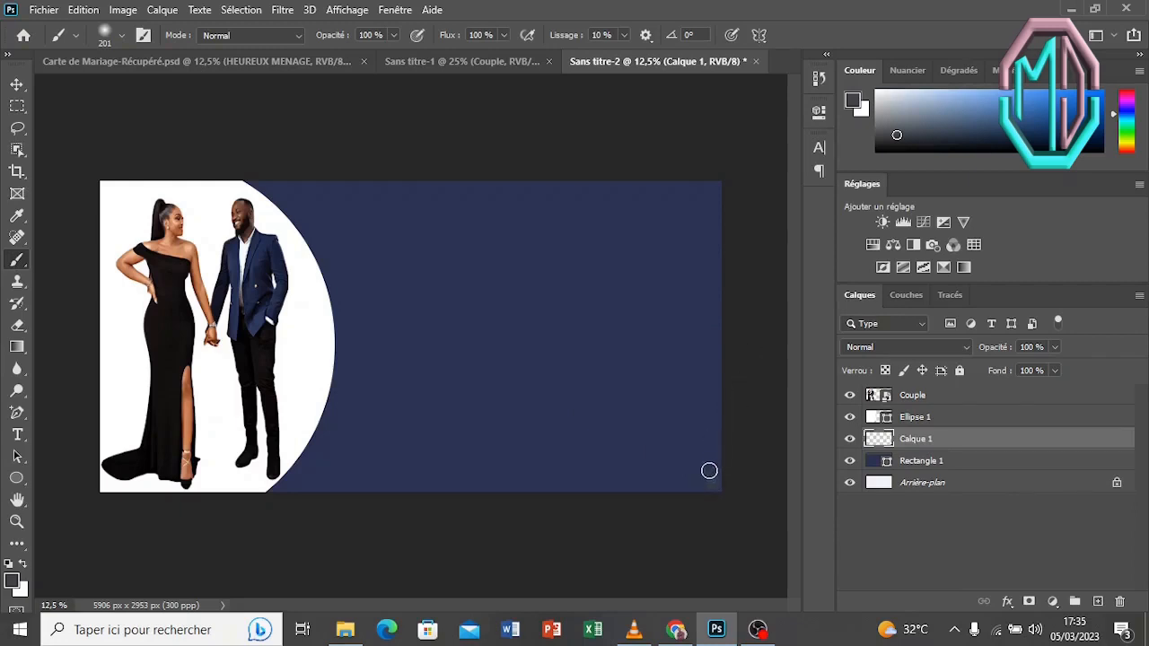
{"action": "mouse_move", "coordinate": [710, 483]}
{"action": "left_mouse_down"}
{"action": "mouse_move", "coordinate": [707, 495]}
{"action": "mouse_move", "coordinate": [721, 474]}
{"action": "left_mouse_up"}
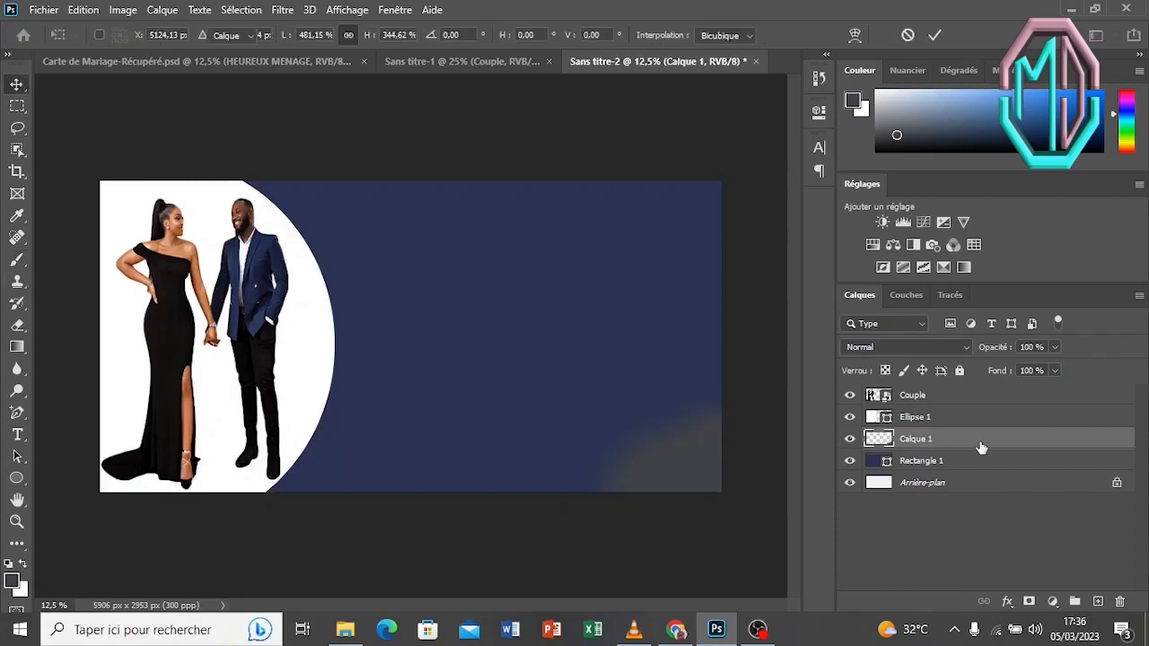
- Give the corner spot a pale blue d2edf1 colour overlay and set its layer opacity to 45%
{"action": "double_click", "coordinate": [981, 445]}
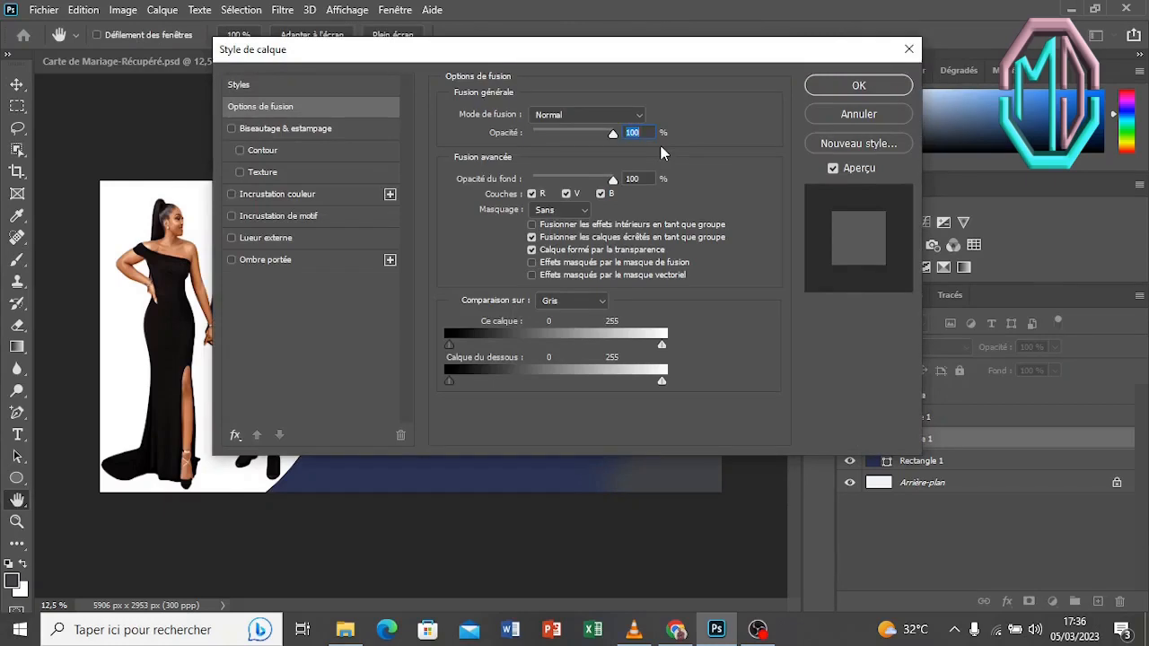
{"action": "left_click", "coordinate": [310, 196]}
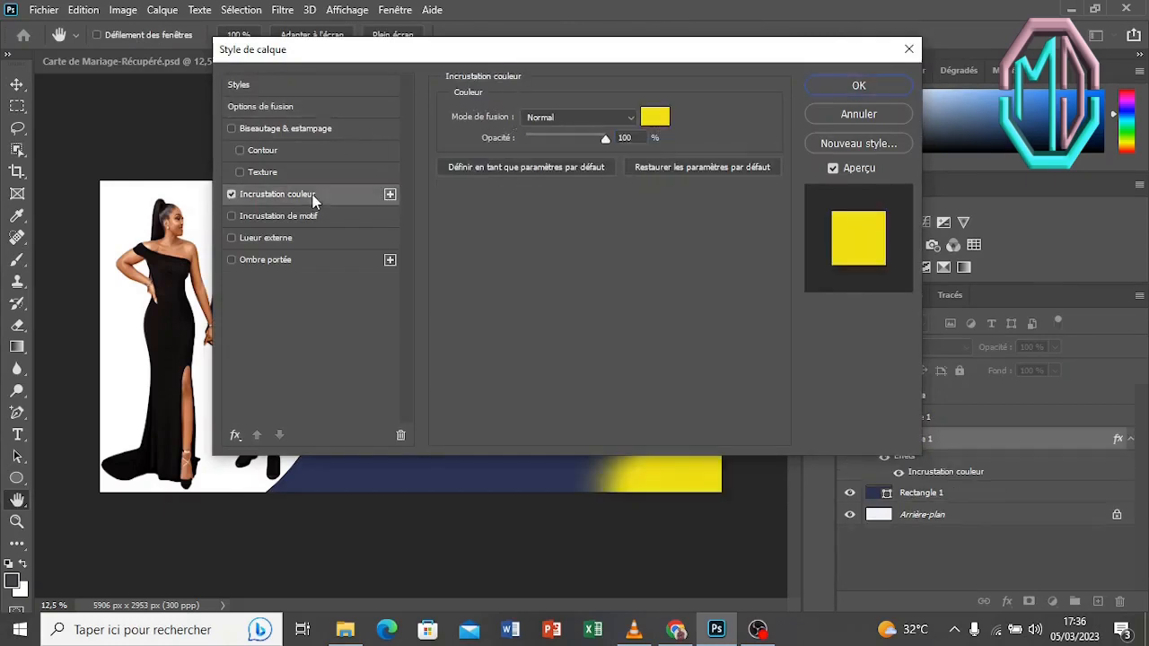
{"action": "left_click", "coordinate": [654, 117]}
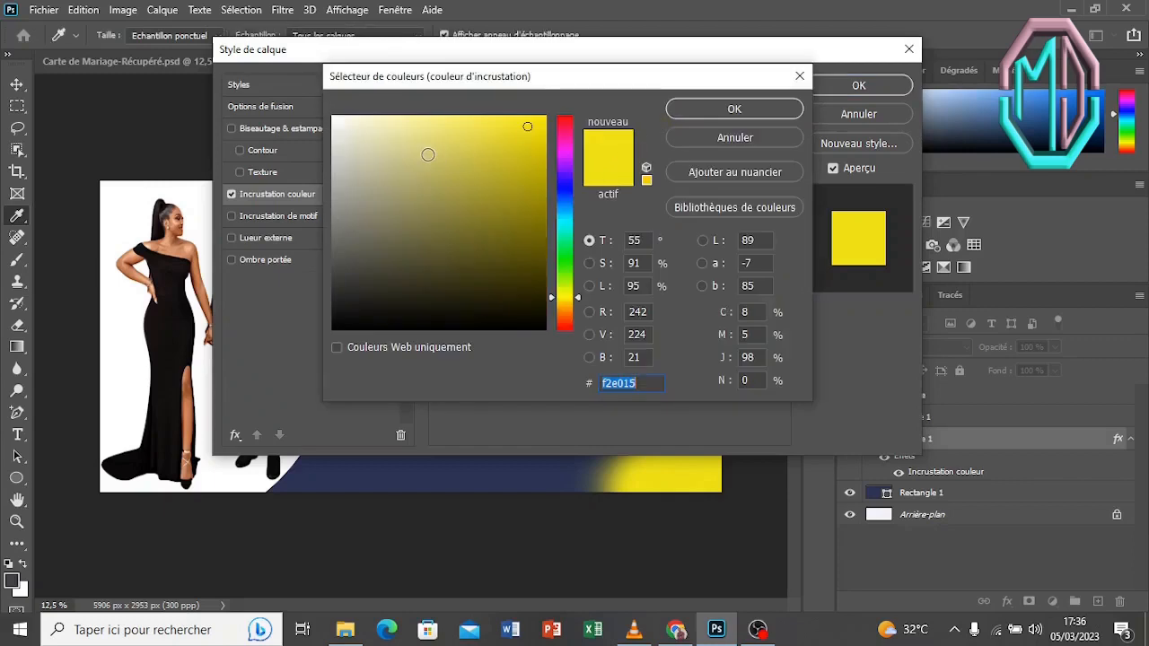
{"action": "left_click", "coordinate": [342, 167]}
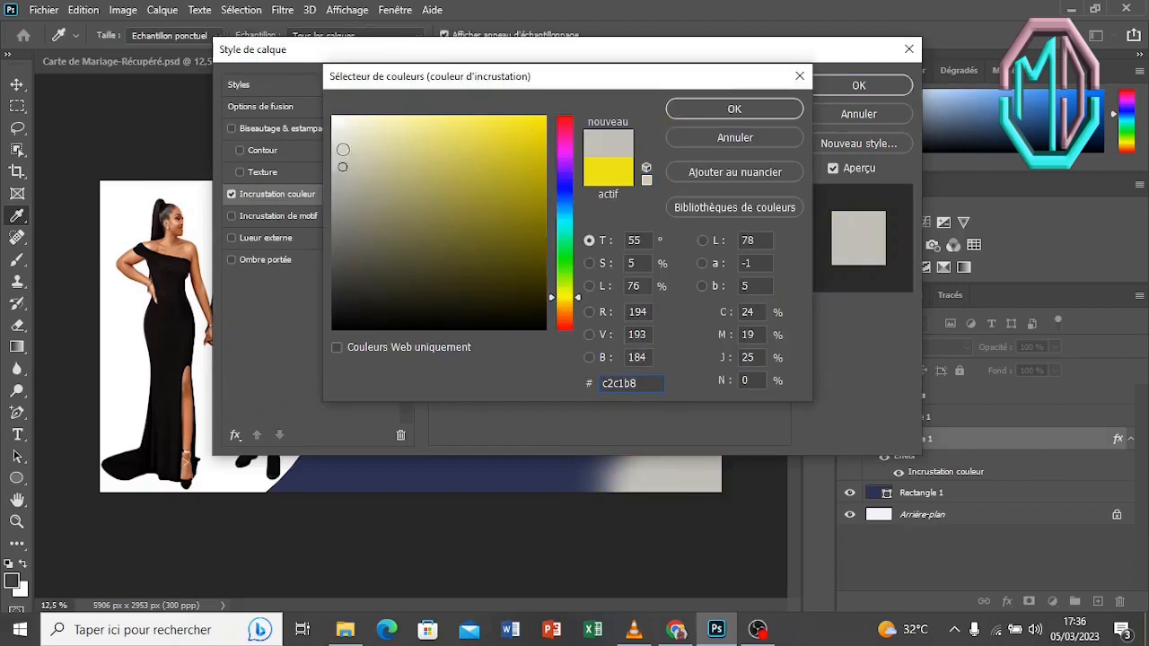
{"action": "left_click", "coordinate": [334, 118]}
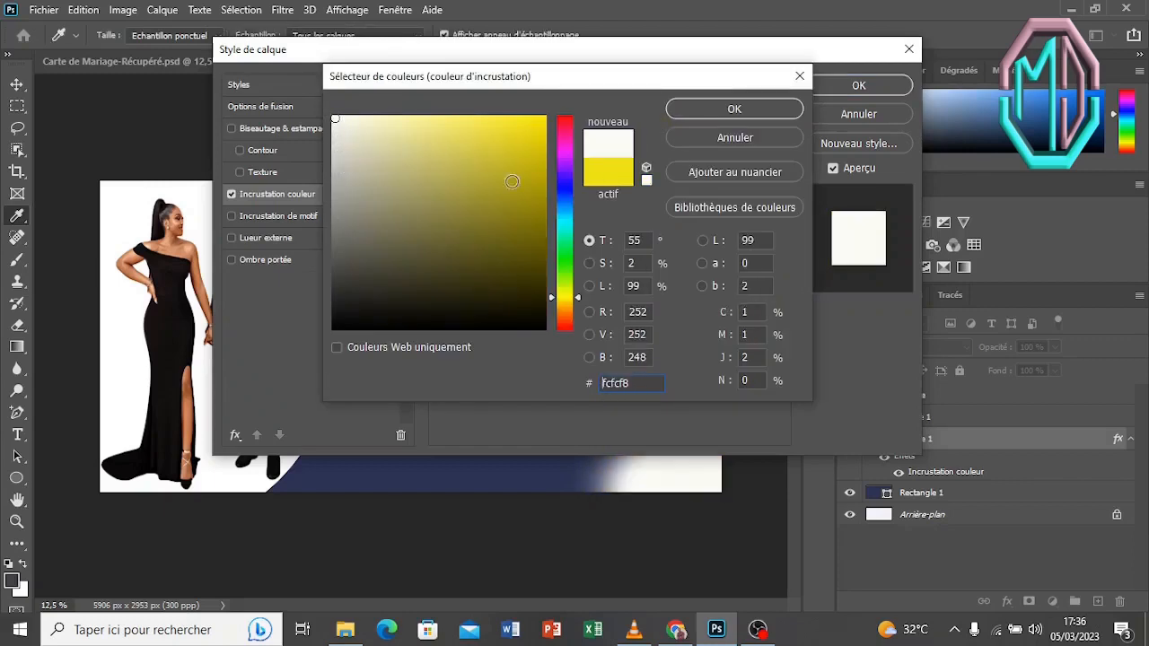
{"action": "left_click", "coordinate": [564, 218]}
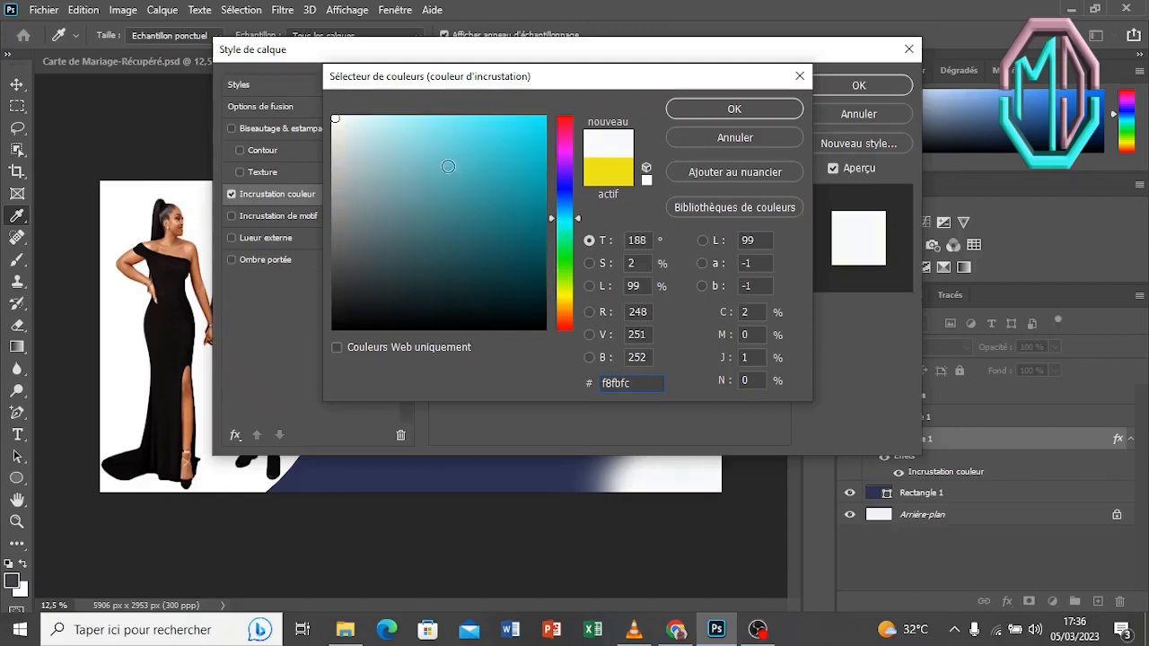
{"action": "left_click", "coordinate": [375, 130]}
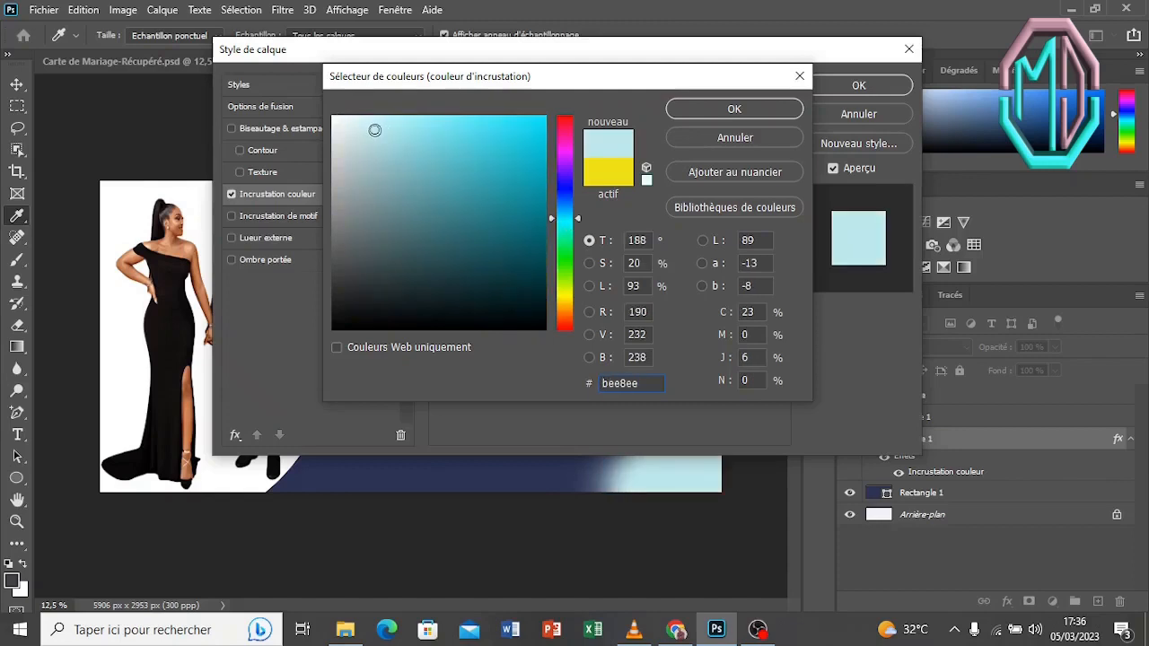
{"action": "left_click_drag", "start_coordinate": [375, 130], "coordinate": [359, 127]}
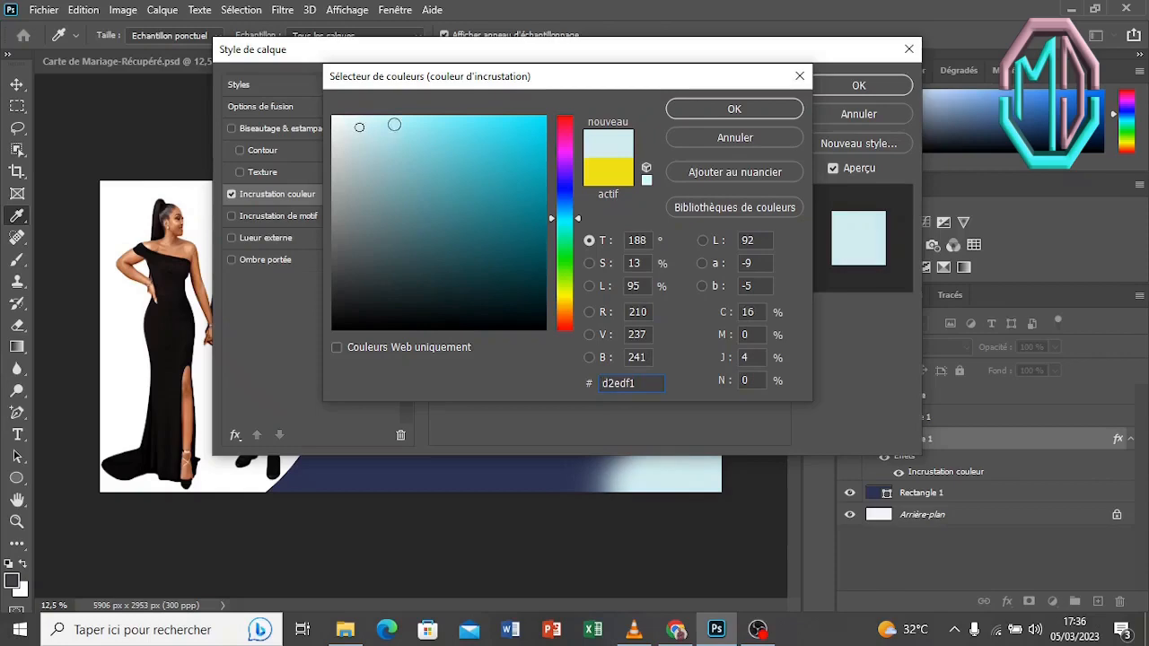
{"action": "left_click", "coordinate": [783, 109]}
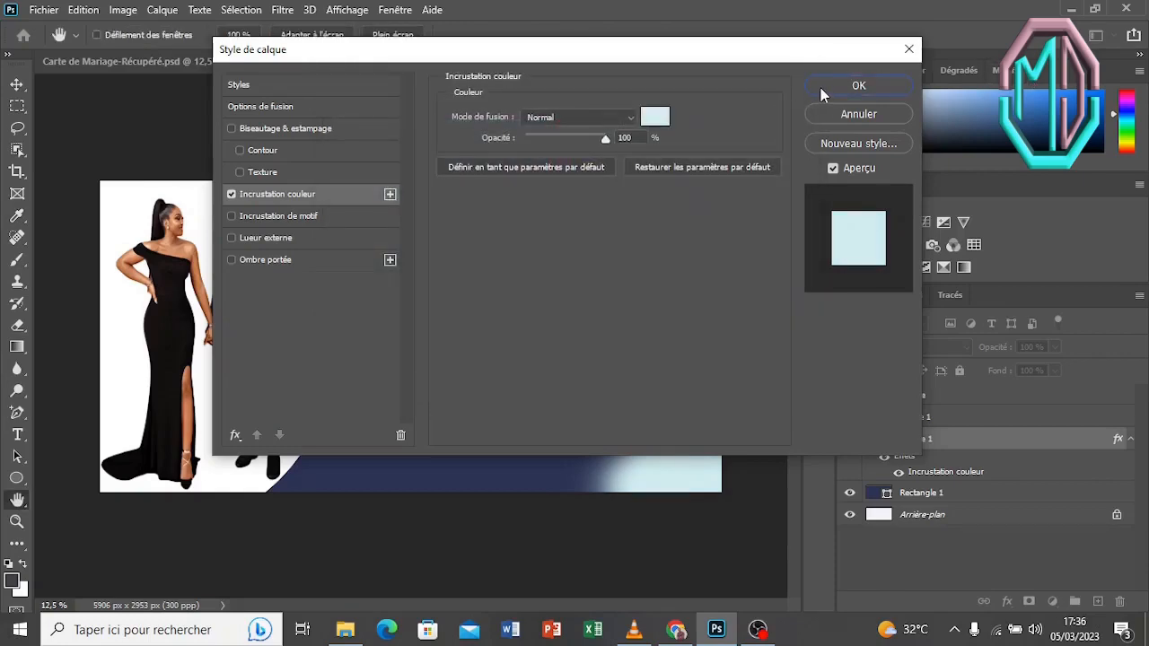
{"action": "left_click", "coordinate": [821, 90]}
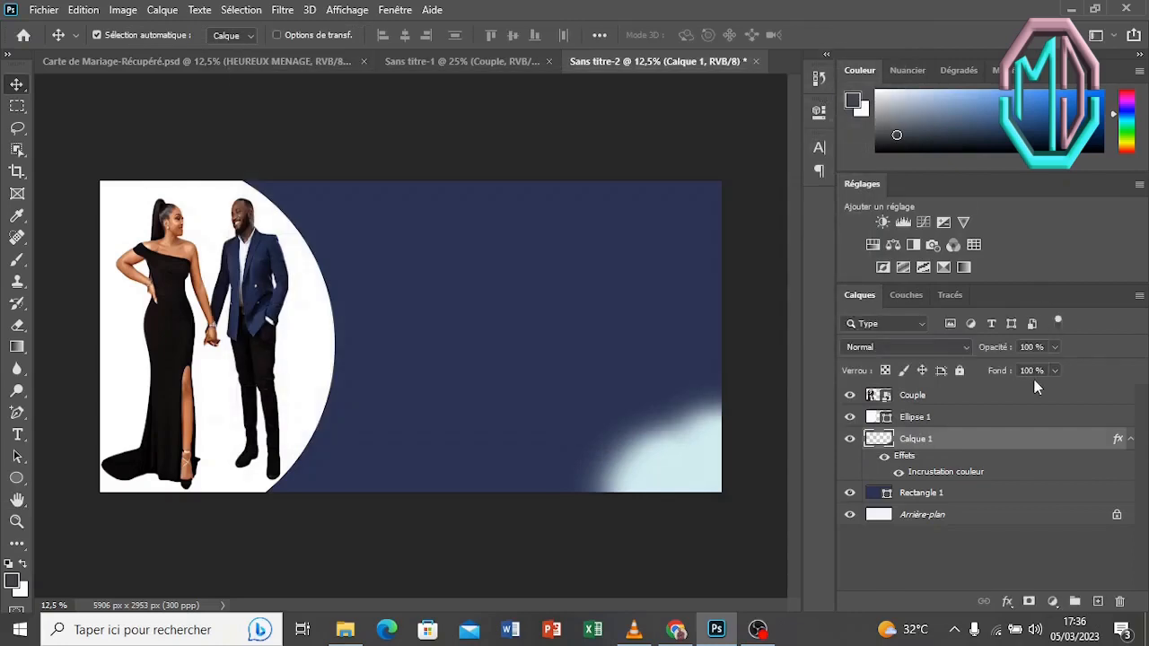
{"action": "key", "text": "4"}
{"action": "key", "text": "5"}
- Duplicate the corner spot's layer and move the copy to the canvas's upper edge beside the white ellipse
{"action": "key", "text": "ctrl+j"}
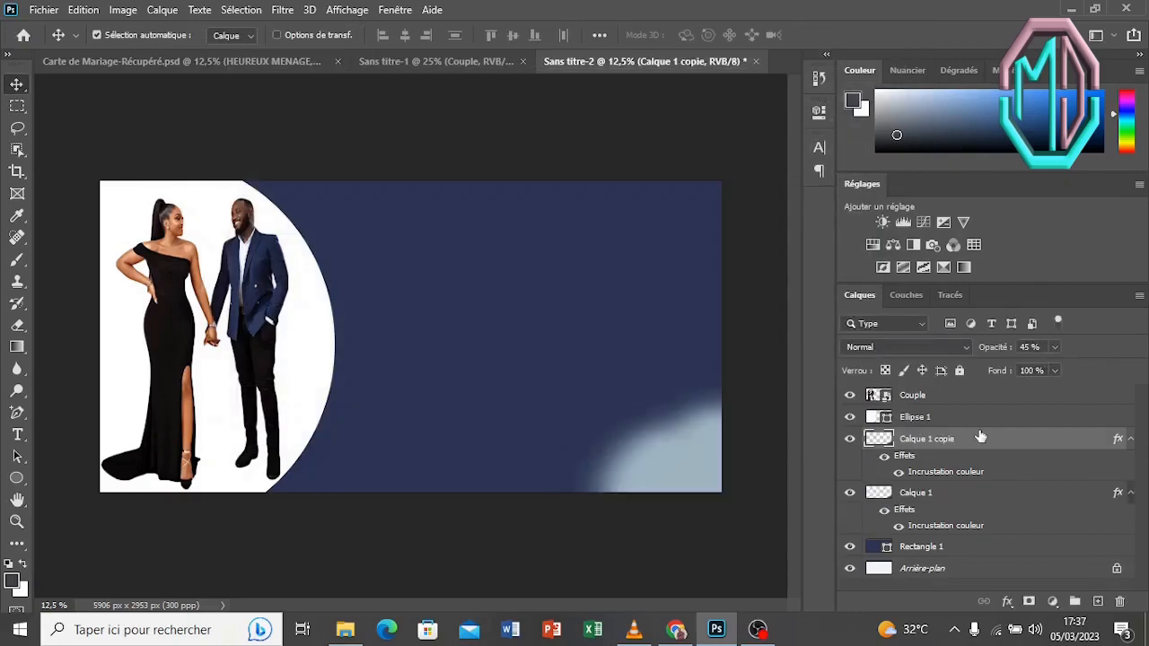
{"action": "key", "text": "ctrl"}
{"action": "left_click_drag", "start_coordinate": [699, 449], "coordinate": [544, 338]}
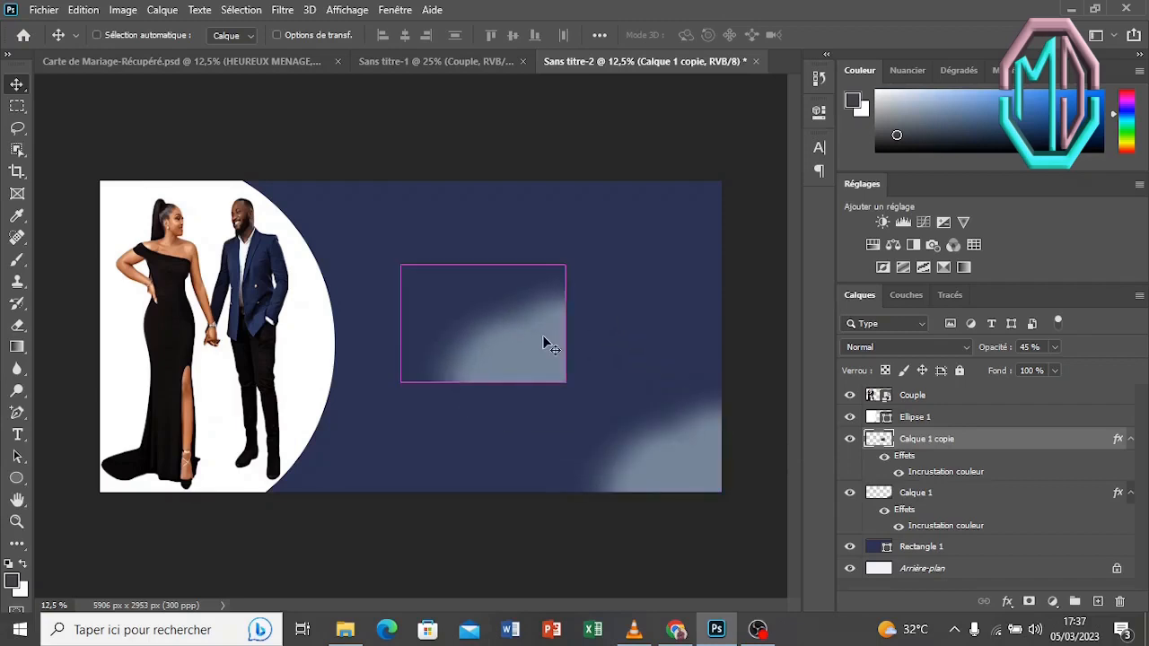
{"action": "left_click_drag", "start_coordinate": [486, 307], "coordinate": [395, 247]}
{"action": "key", "text": "ctrl"}
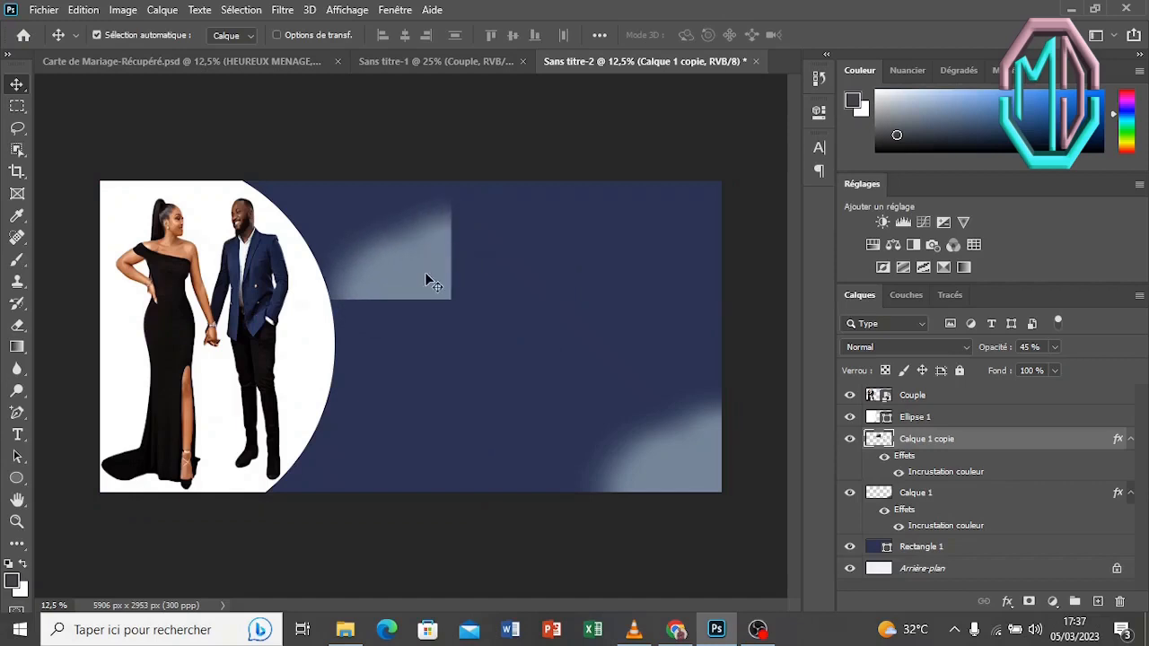
- Rotate the copied spot about 171° and tuck its straight edges behind the ellipse and beyond the canvas's upper edge
{"action": "key", "text": "ctrl+t"}
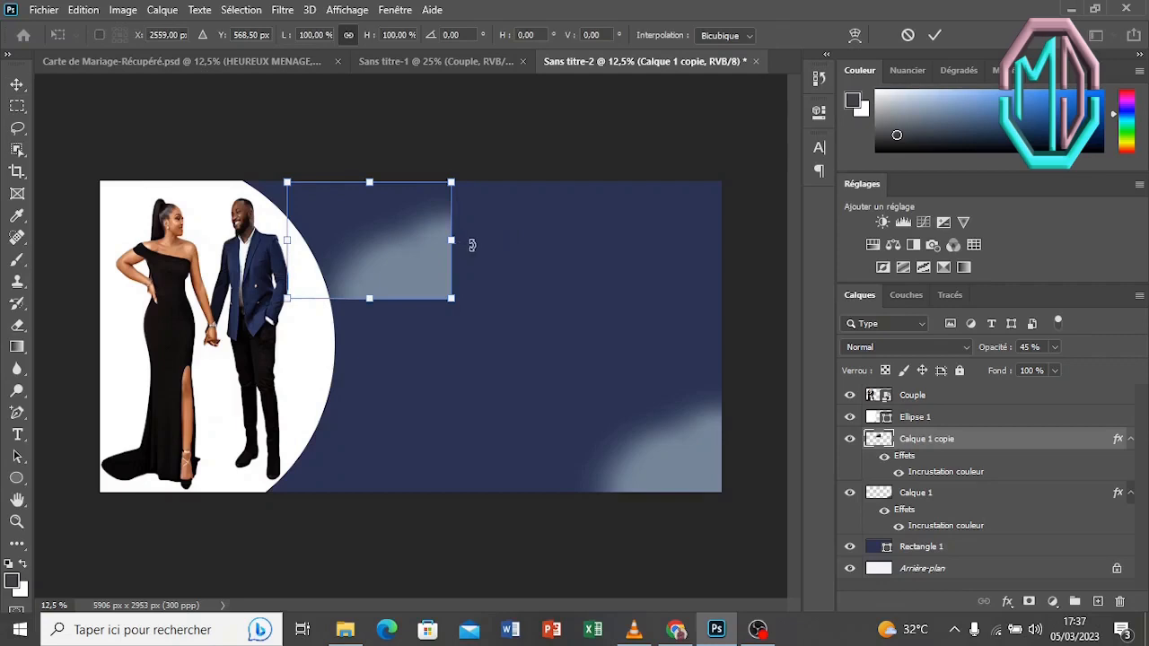
{"action": "left_click_drag", "start_coordinate": [472, 244], "coordinate": [350, 249]}
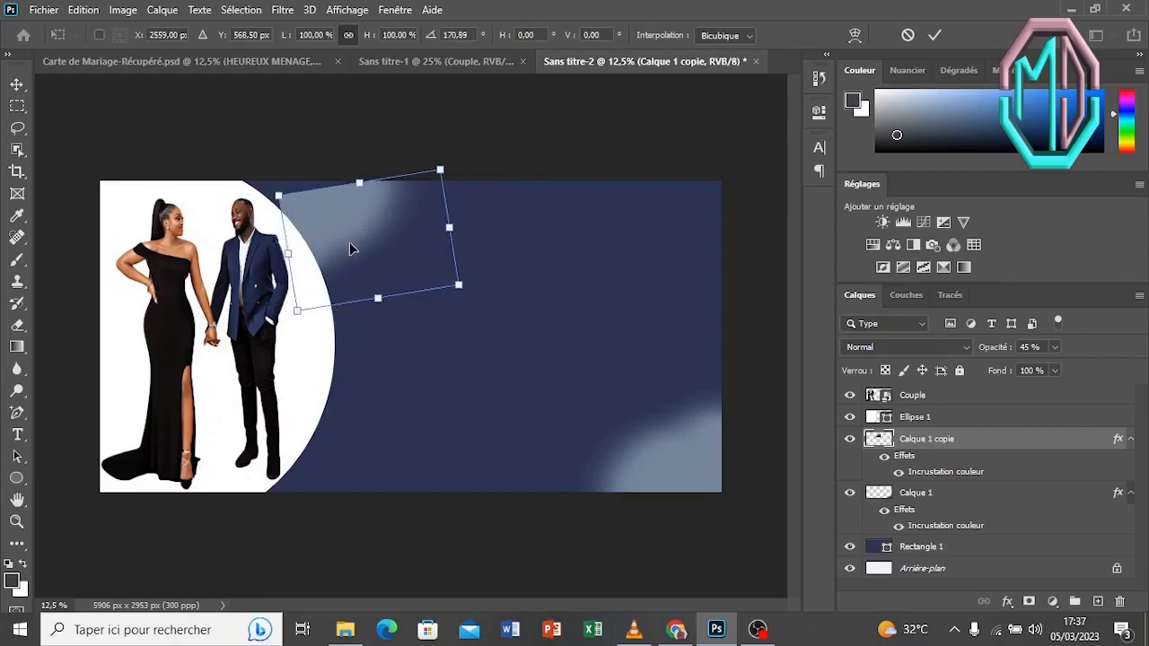
{"action": "key", "text": "Return"}
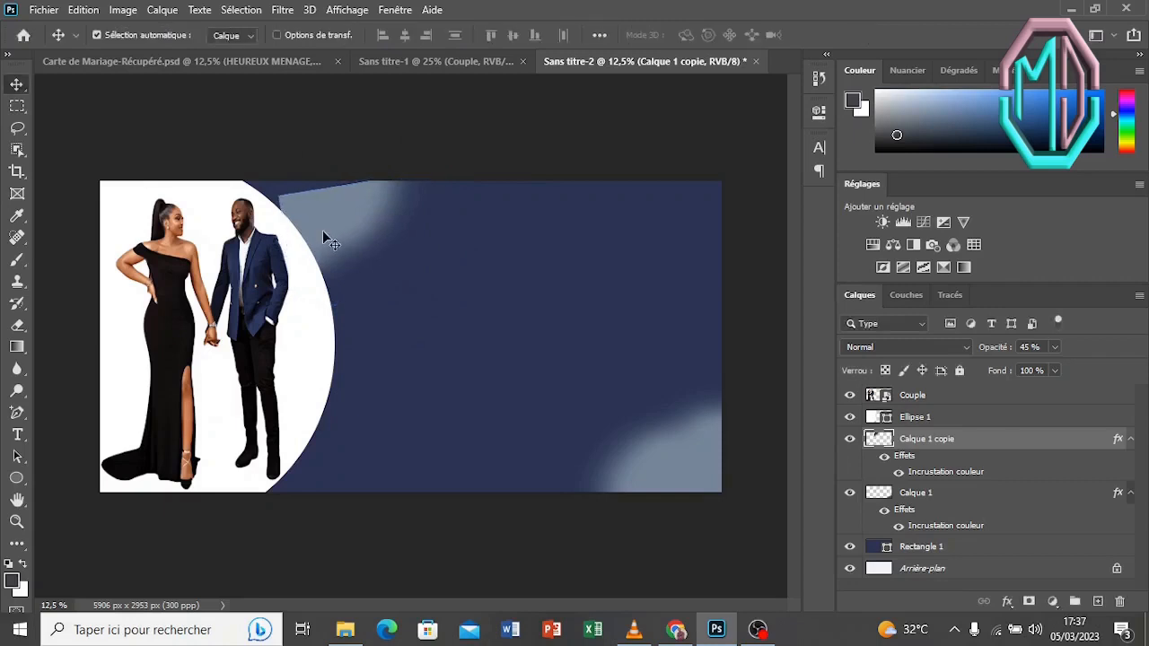
{"action": "left_click_drag", "start_coordinate": [350, 235], "coordinate": [306, 216]}
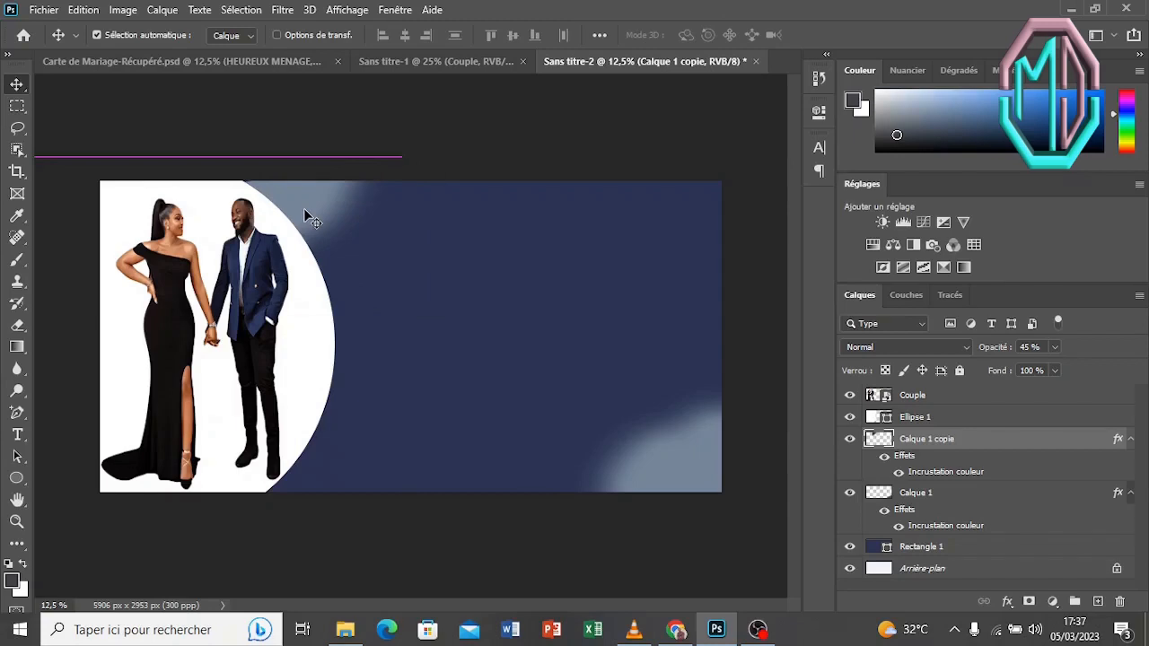
- Duplicate the upper spot's layer, offset the copy slightly from the original, and group the three spot layers
{"action": "key", "text": "ctrl+j"}
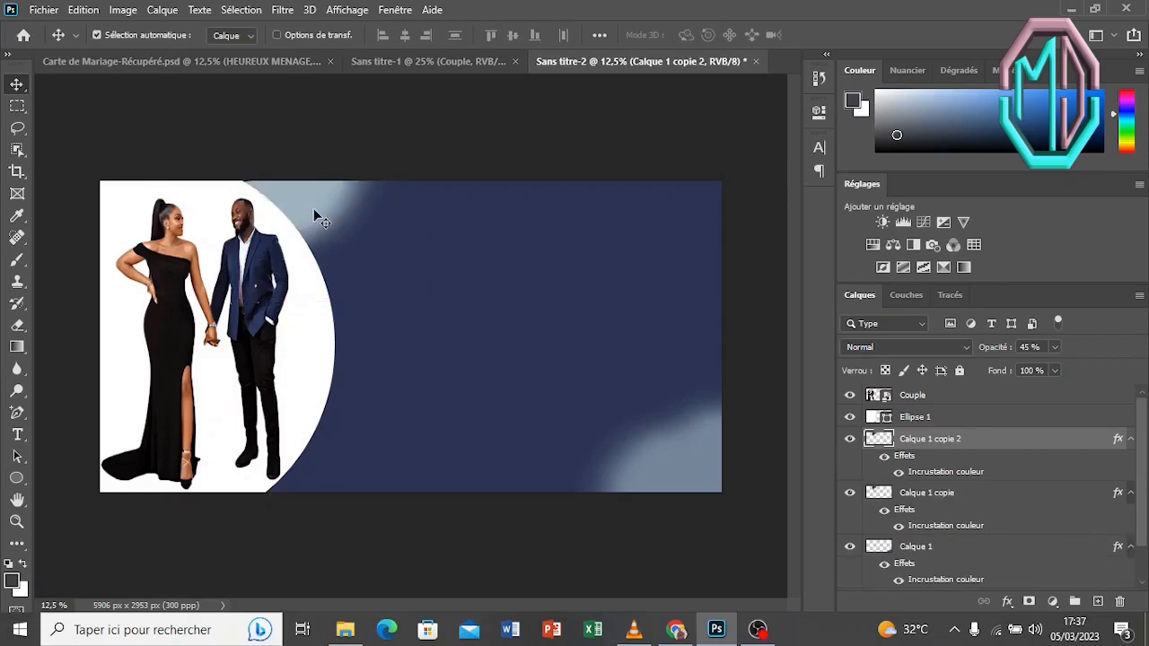
{"action": "mouse_move", "coordinate": [314, 210]}
{"action": "left_mouse_down"}
{"action": "mouse_move", "coordinate": [338, 203]}
{"action": "mouse_move", "coordinate": [329, 216]}
{"action": "left_mouse_up"}
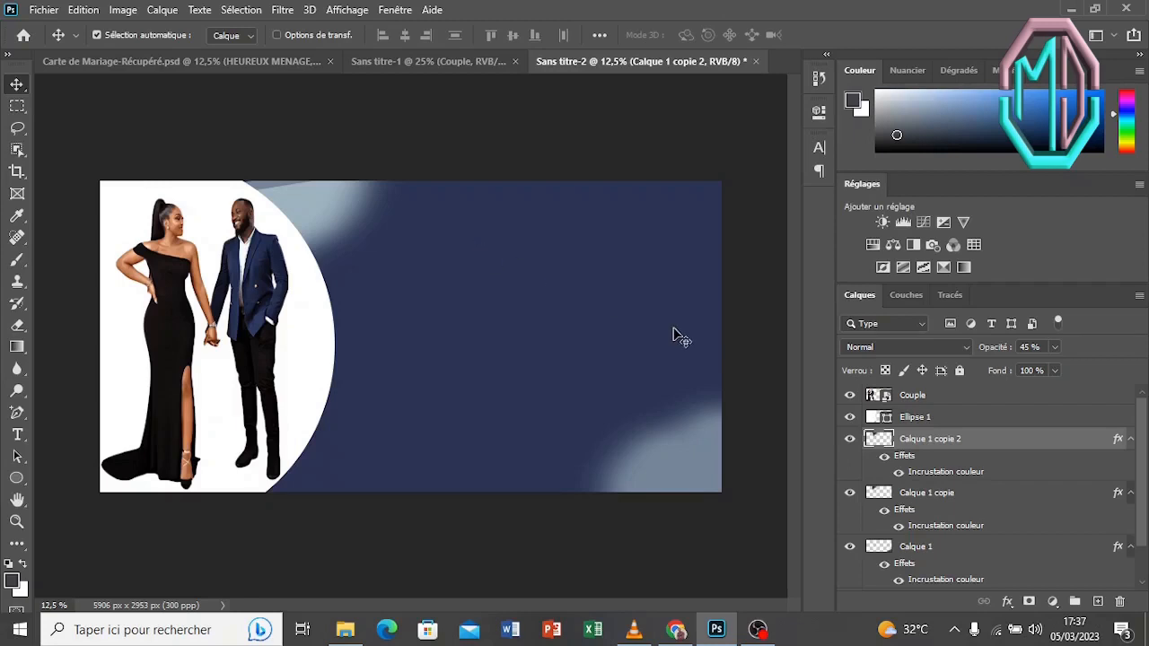
{"action": "left_click", "coordinate": [959, 496], "text": "ctrl"}
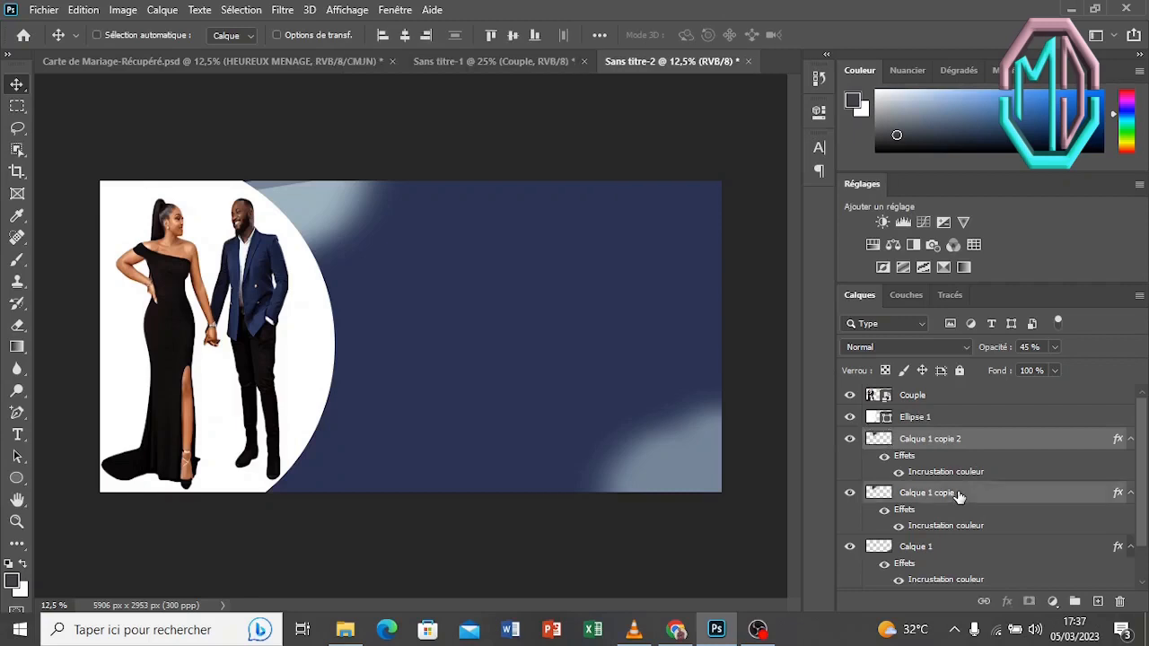
{"action": "left_click", "coordinate": [947, 550], "text": "ctrl"}
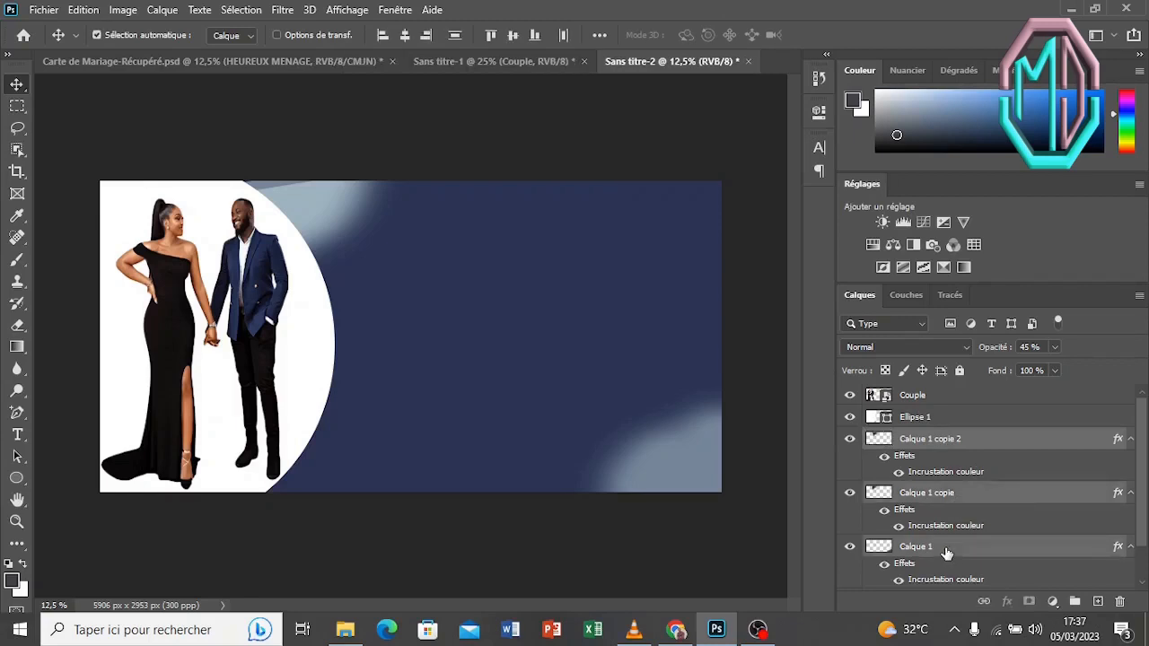
{"action": "key", "text": "ctrl+g"}
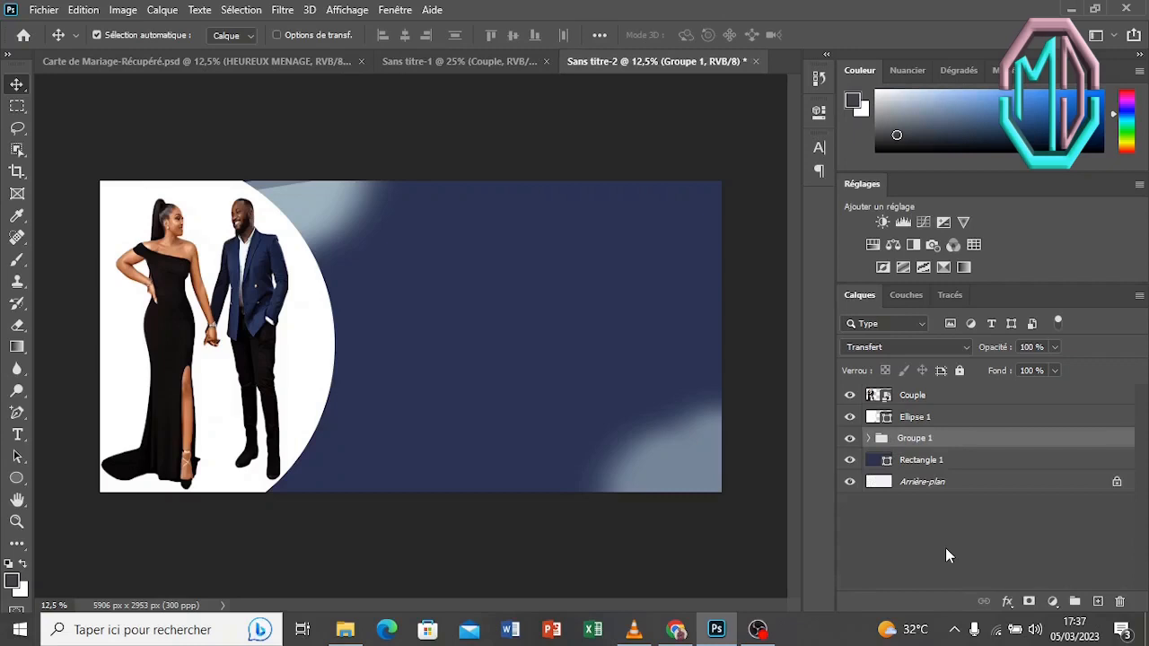
{"action": "left_click", "coordinate": [850, 439]}
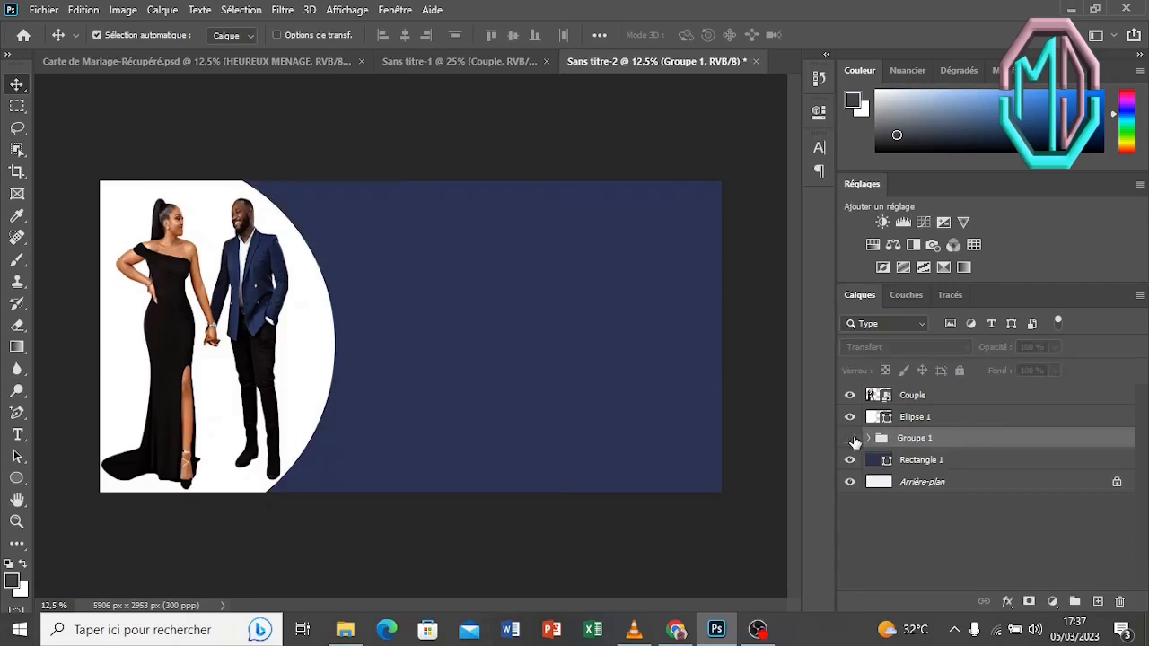
{"action": "left_click", "coordinate": [850, 438]}
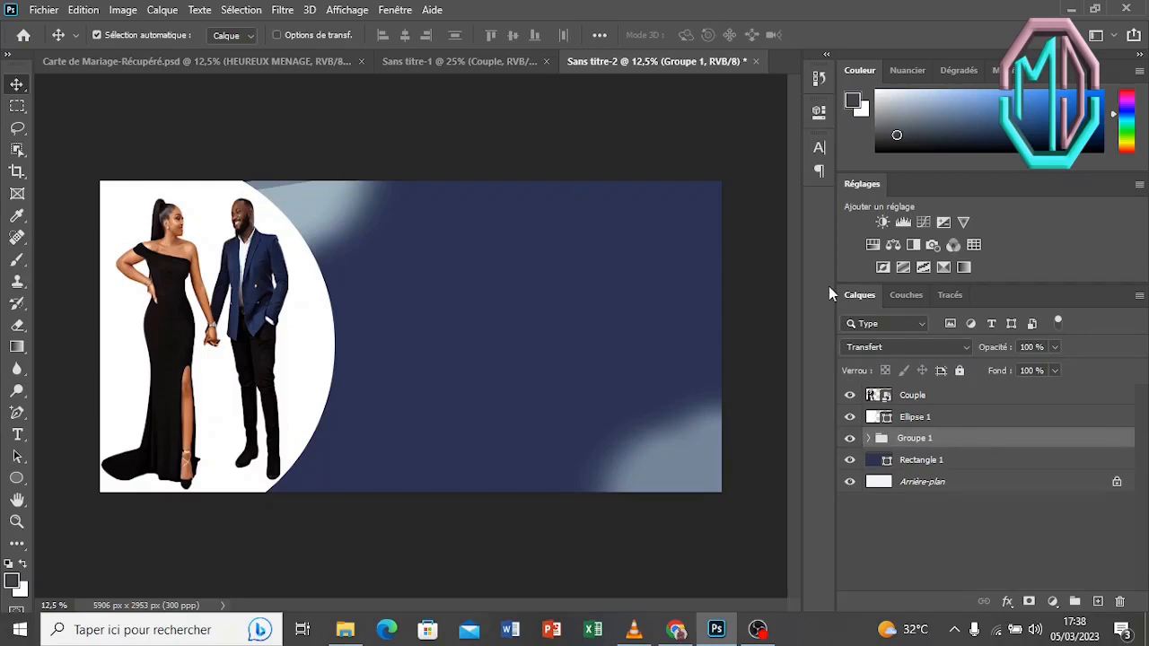
- Bring the heart outline from Sans titre-1 into the navy area of the card, scaled to about 157% by 133%
{"action": "left_click", "coordinate": [492, 61]}
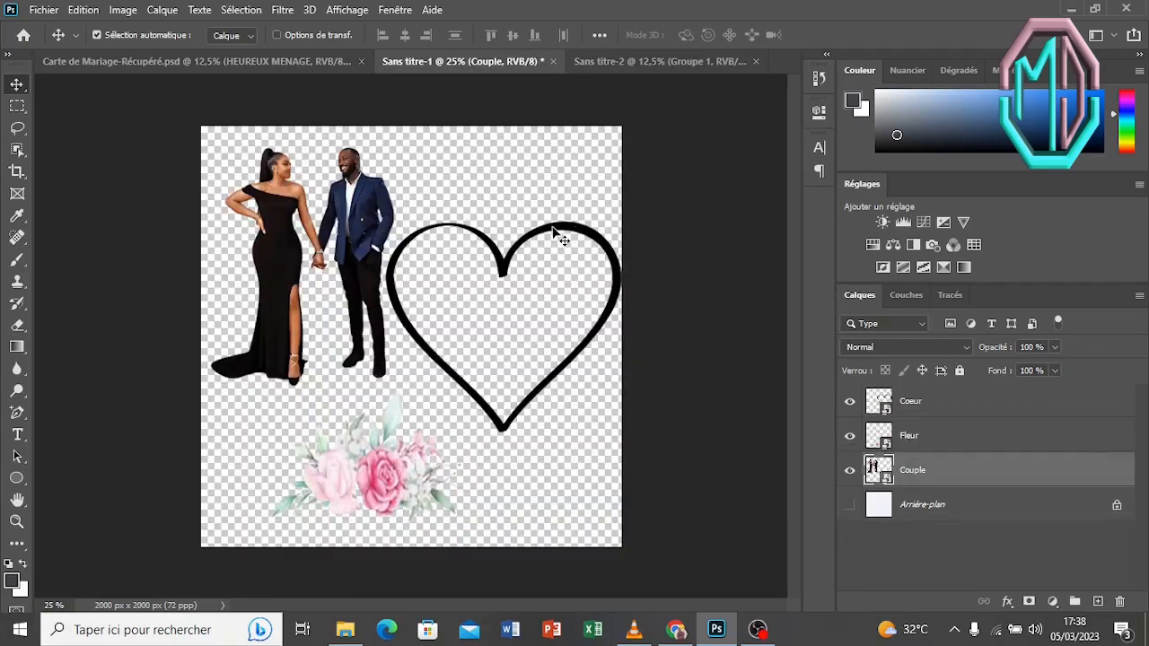
{"action": "left_click", "coordinate": [914, 404]}
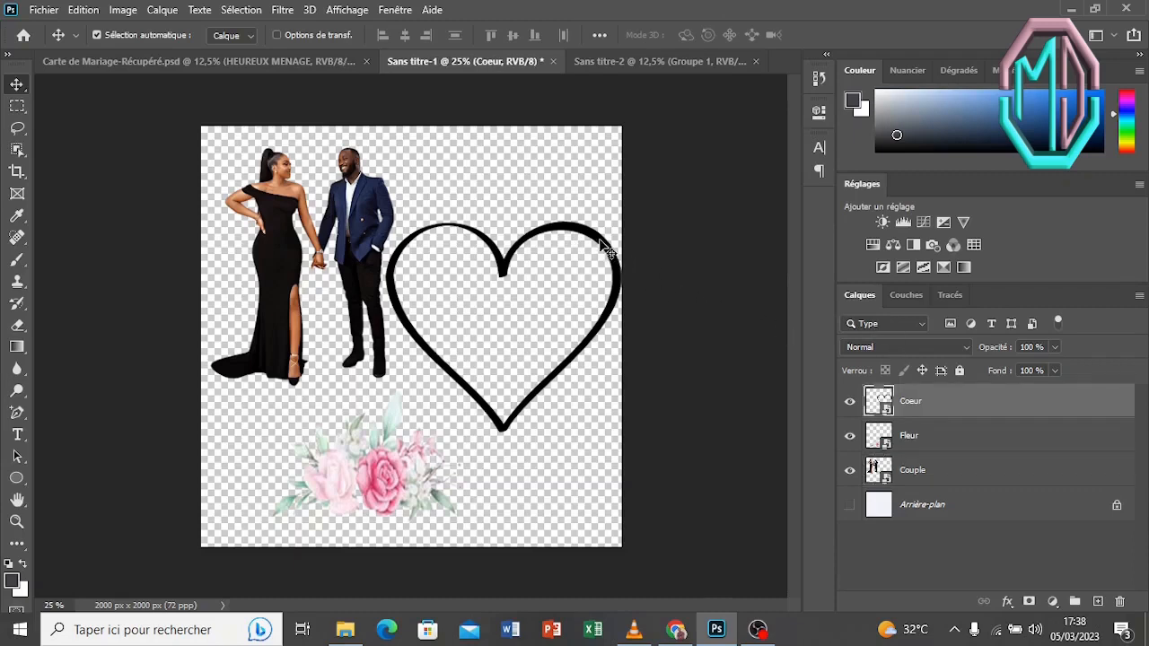
{"action": "left_click_drag", "start_coordinate": [608, 251], "coordinate": [675, 68]}
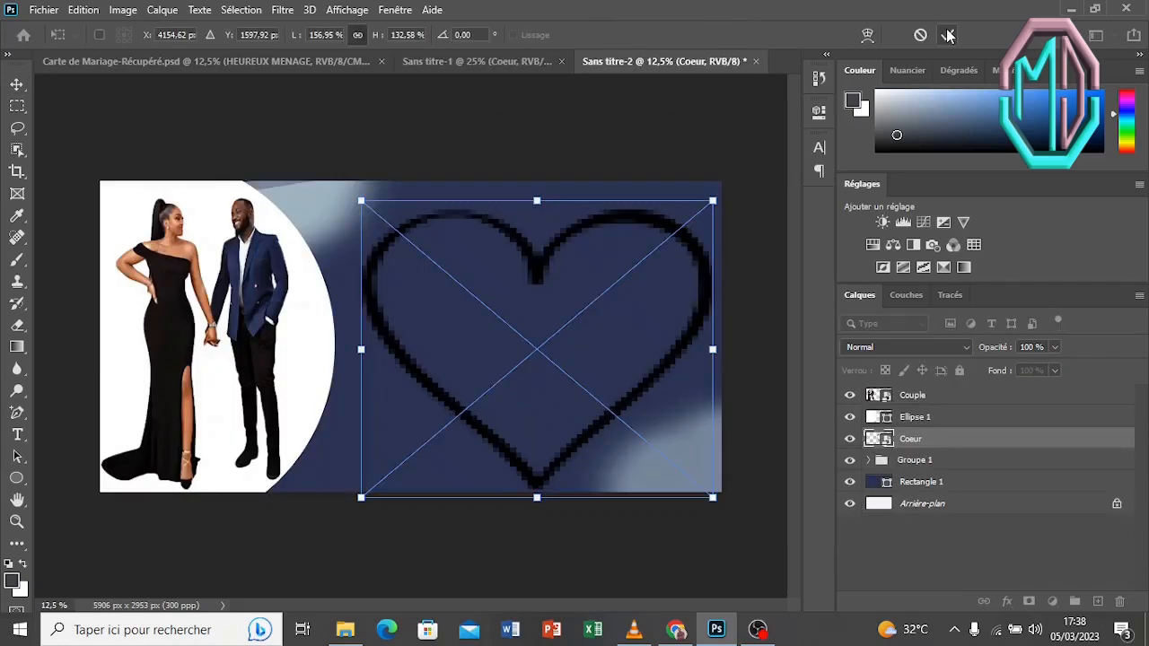
{"action": "left_click", "coordinate": [948, 33]}
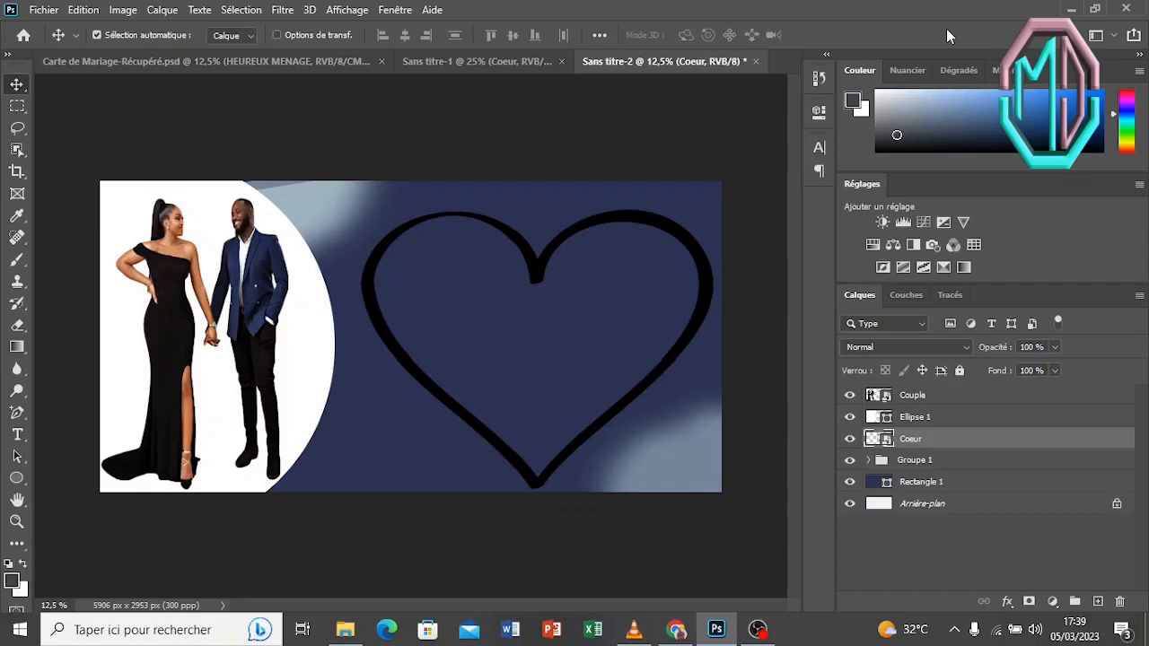
- Give the heart a bright yellow colour overlay at 100% opacity
{"action": "left_click", "coordinate": [1007, 601]}
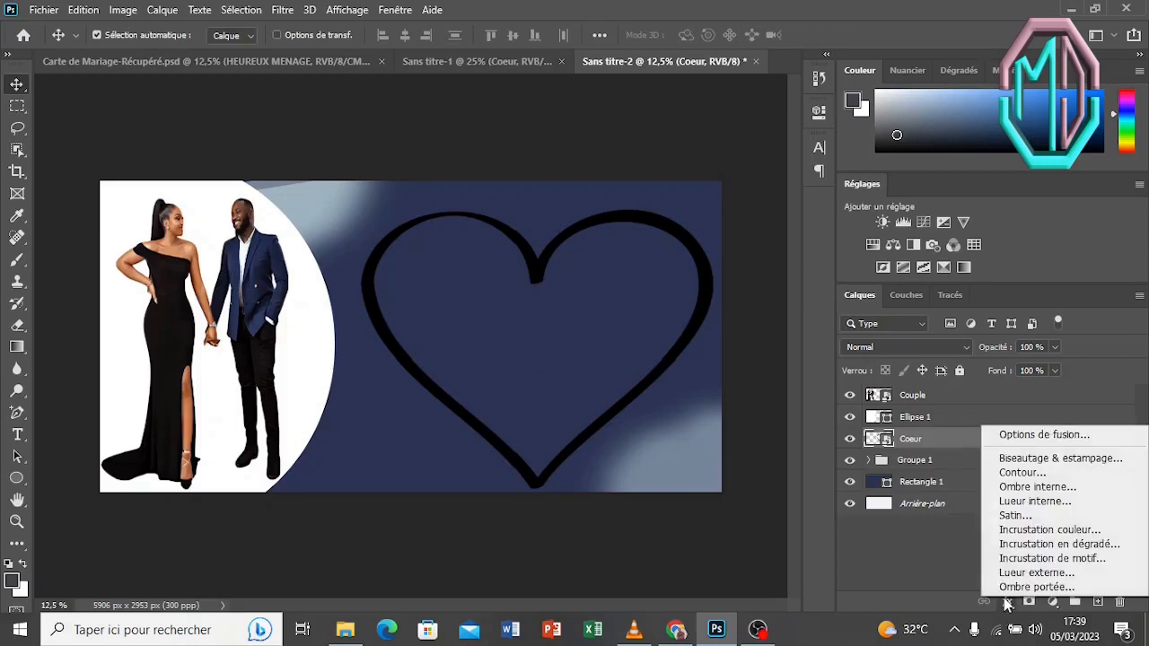
{"action": "left_click", "coordinate": [1022, 531]}
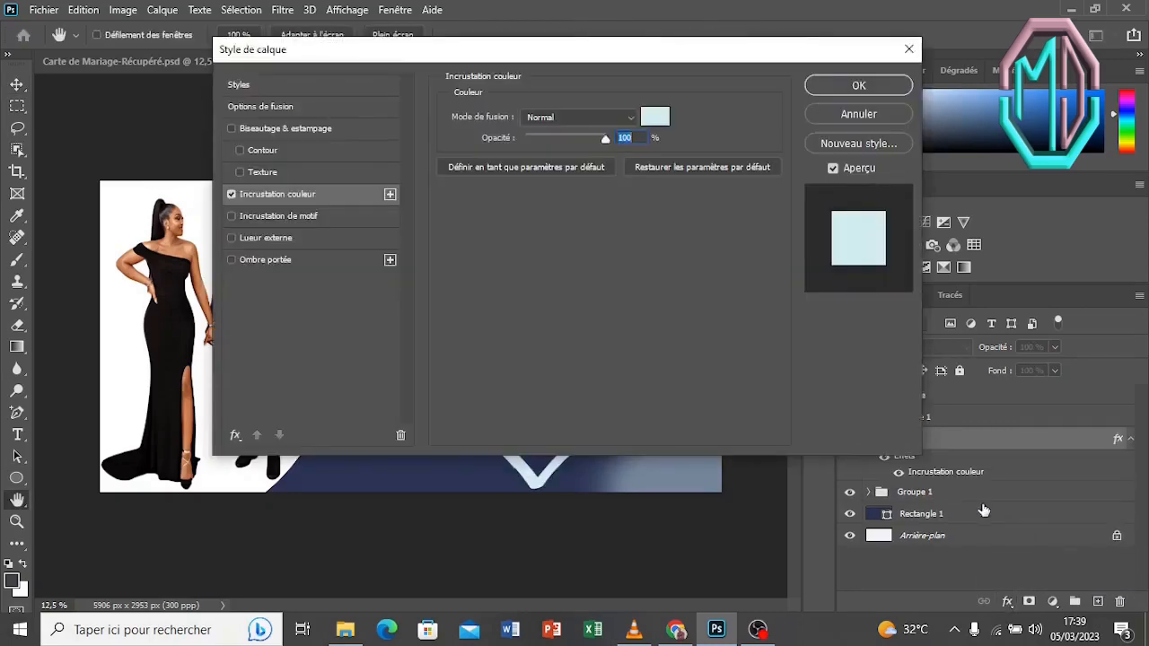
{"action": "left_click", "coordinate": [655, 117]}
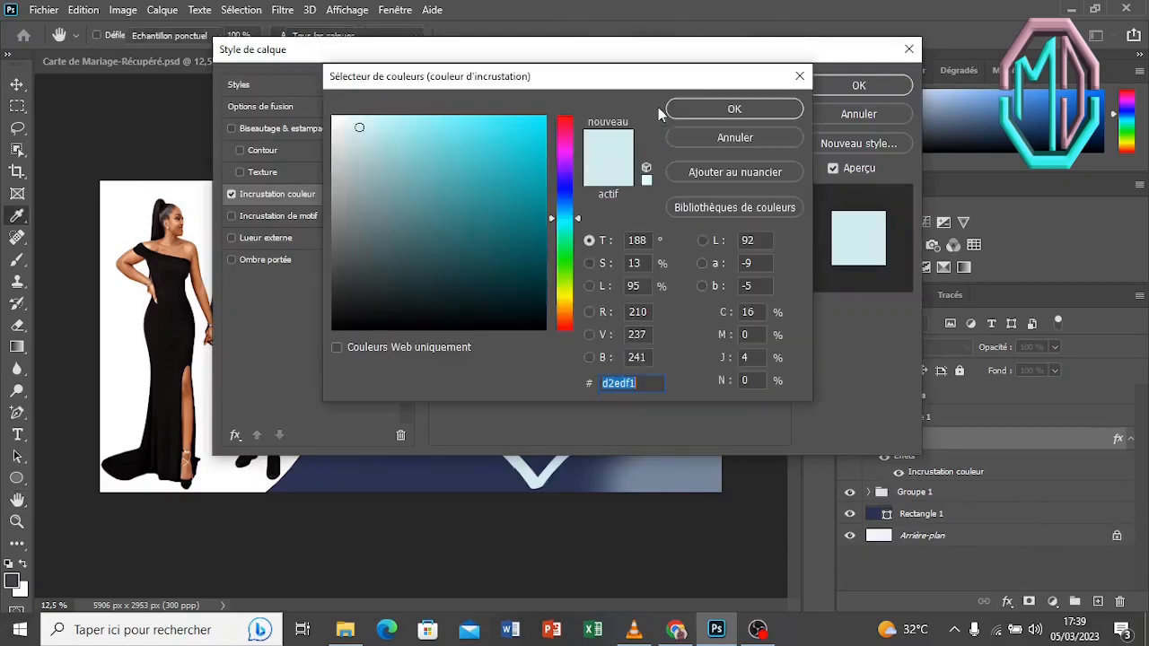
{"action": "left_click", "coordinate": [568, 294]}
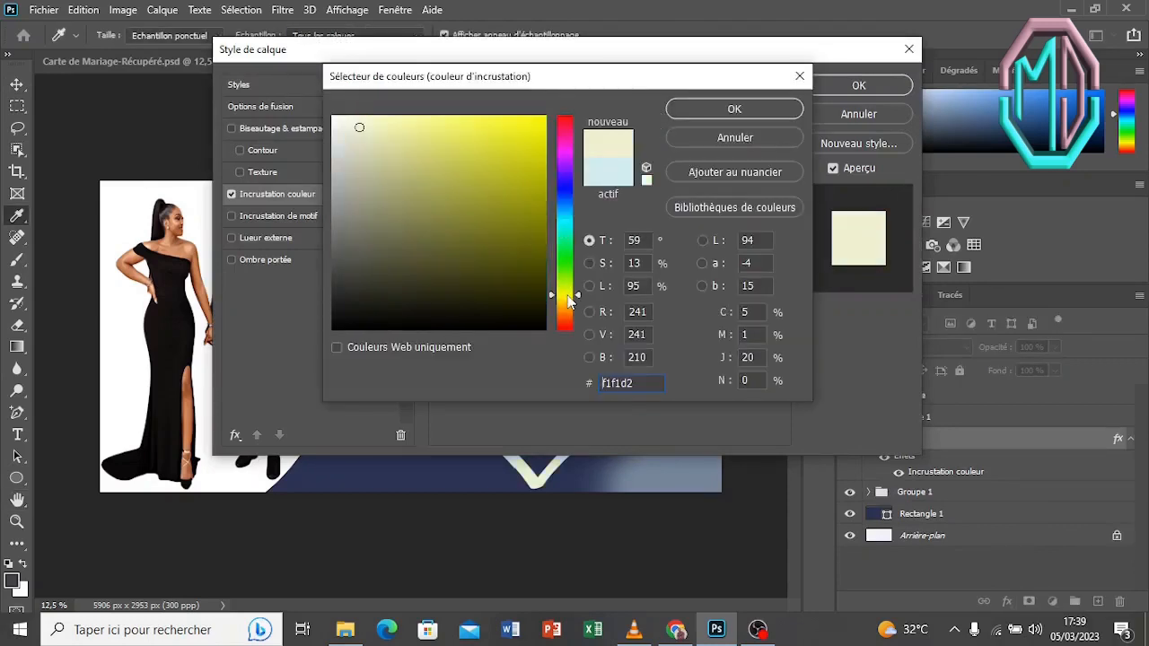
{"action": "left_click", "coordinate": [512, 126]}
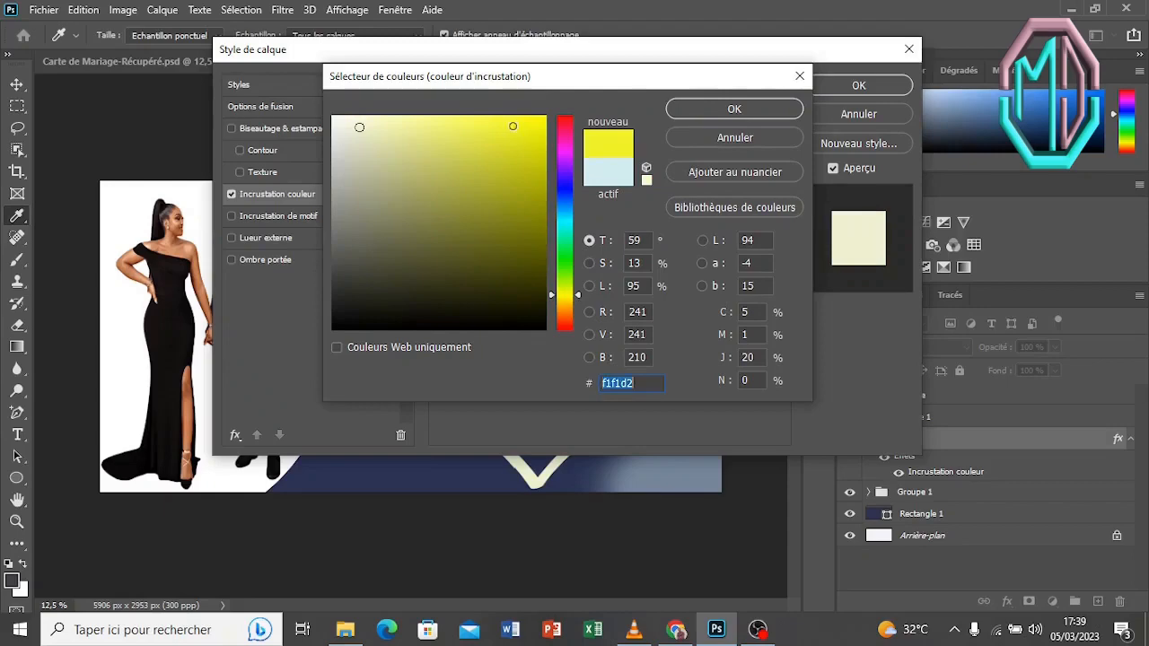
{"action": "left_click", "coordinate": [699, 107]}
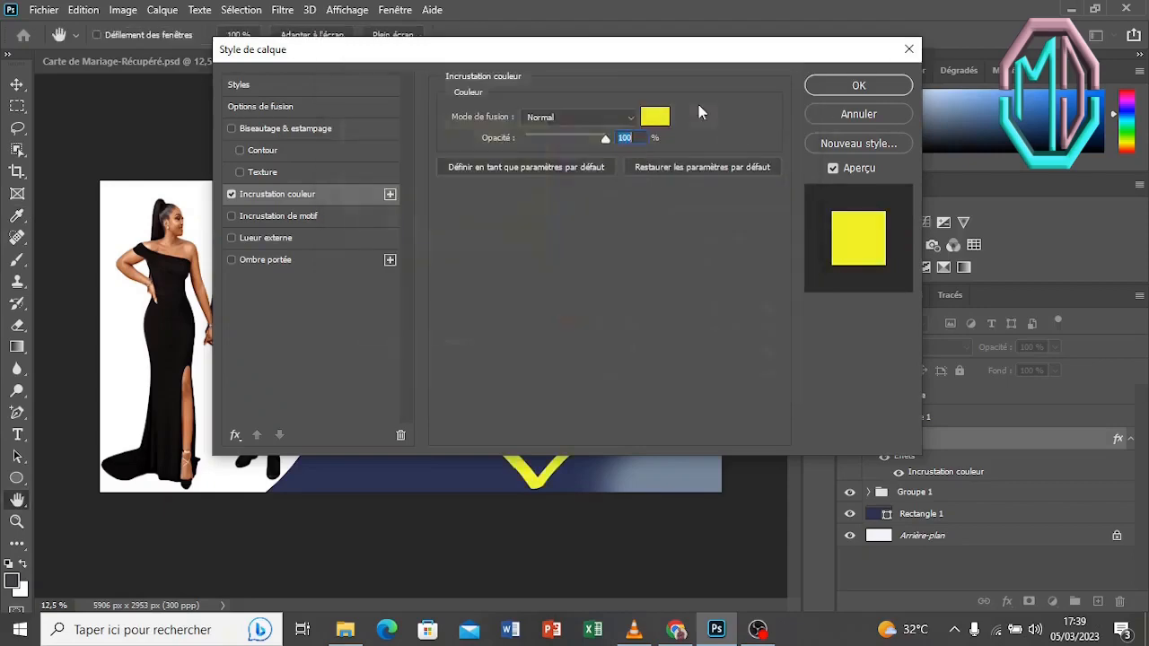
{"action": "left_click", "coordinate": [832, 86]}
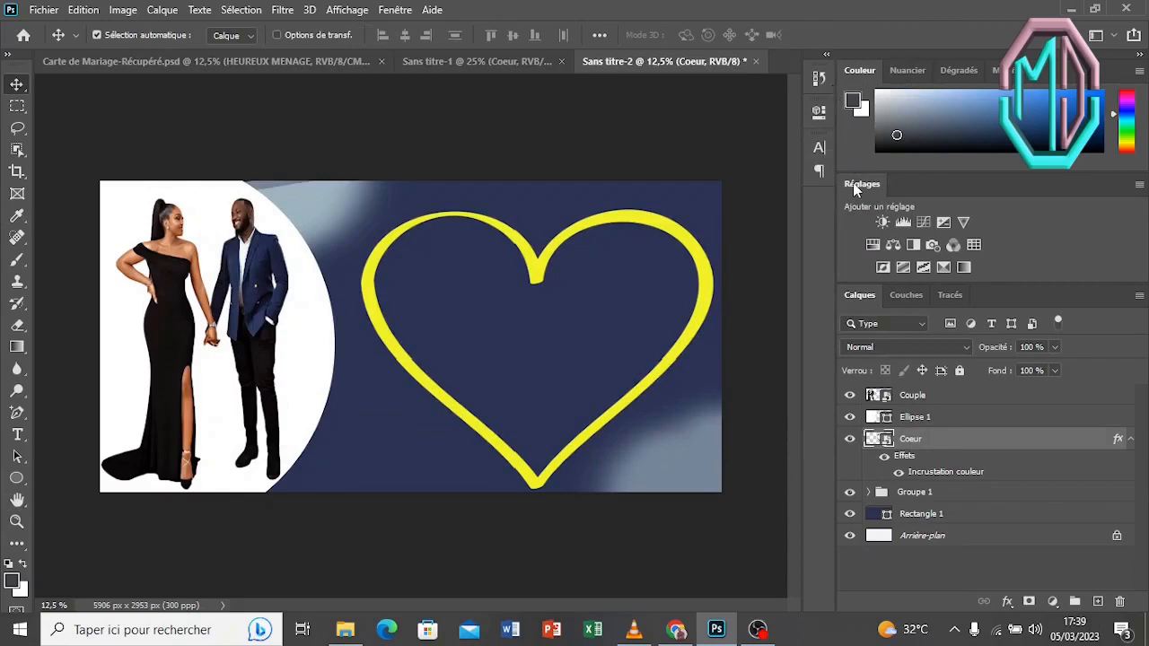
- Add a hard-chiselled inner bevel to the heart with 282% depth, 113 px size and the two-peaked gloss contour
{"action": "left_click", "coordinate": [1006, 602]}
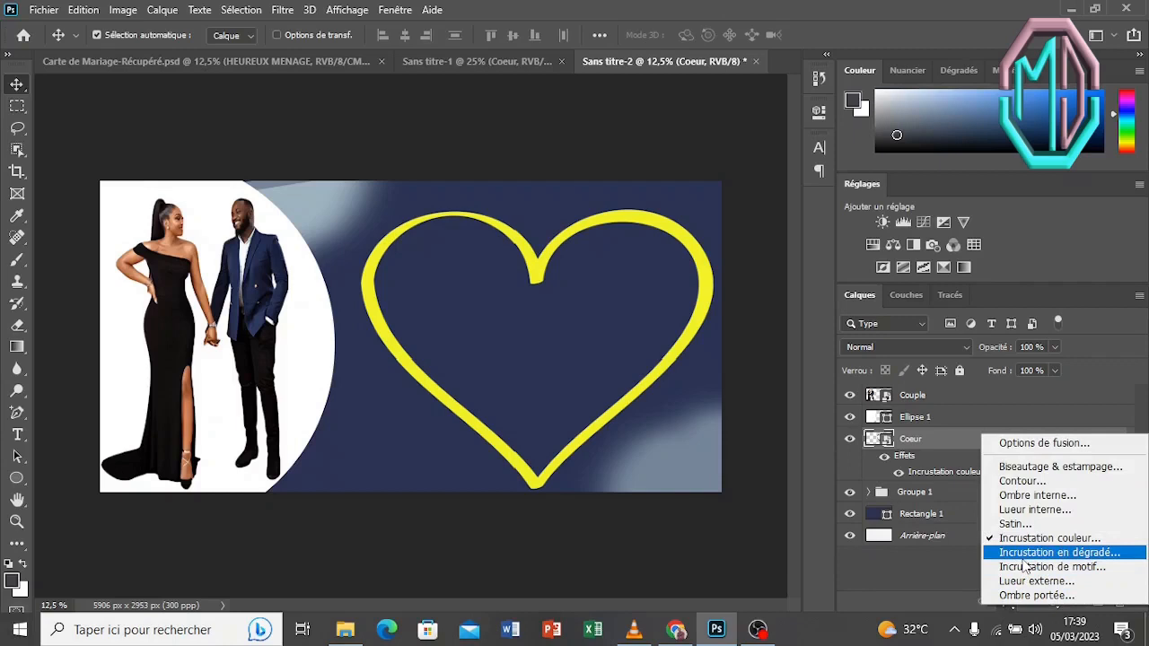
{"action": "left_click", "coordinate": [1010, 466]}
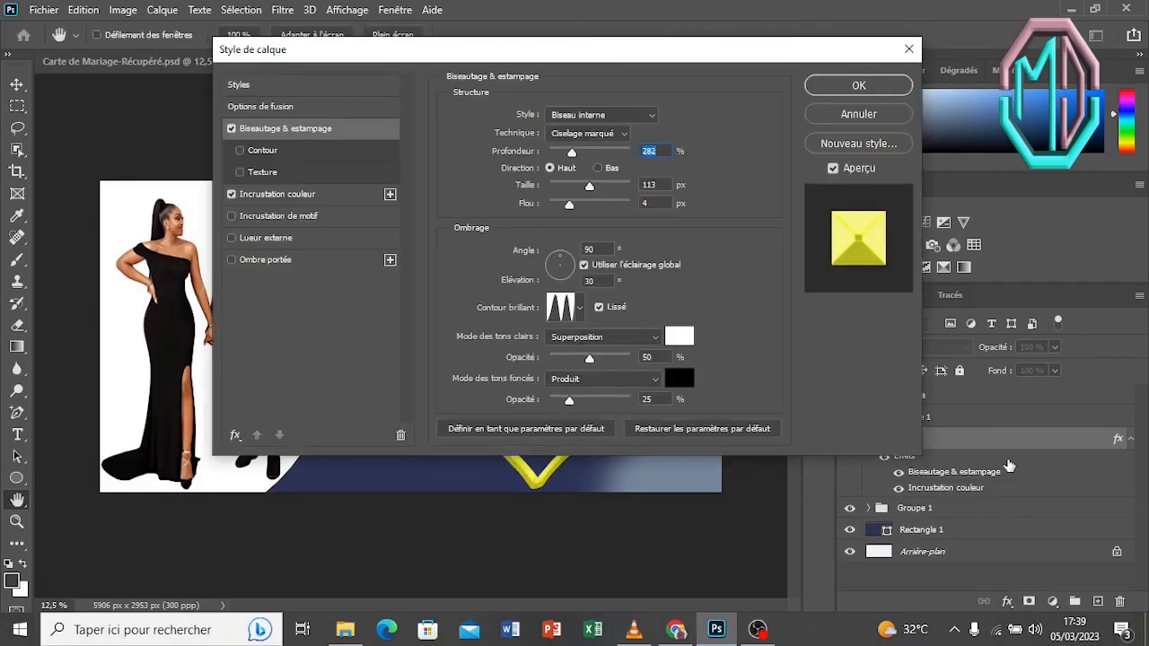
{"action": "left_click", "coordinate": [580, 309]}
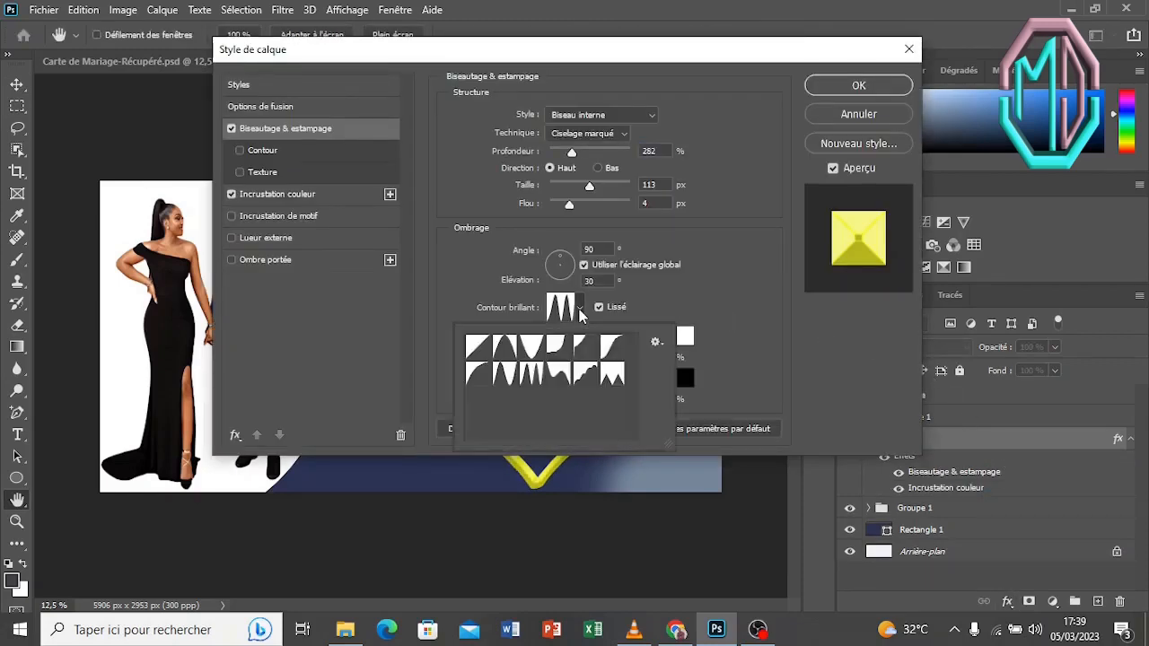
{"action": "left_click", "coordinate": [533, 374]}
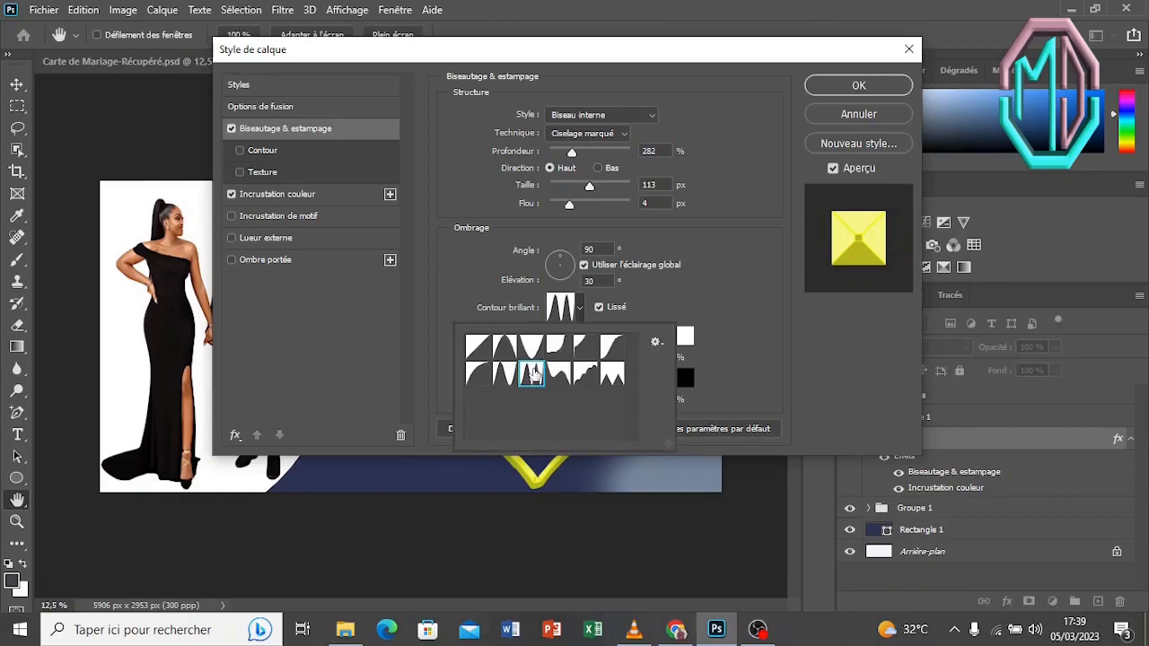
{"action": "left_click", "coordinate": [598, 300]}
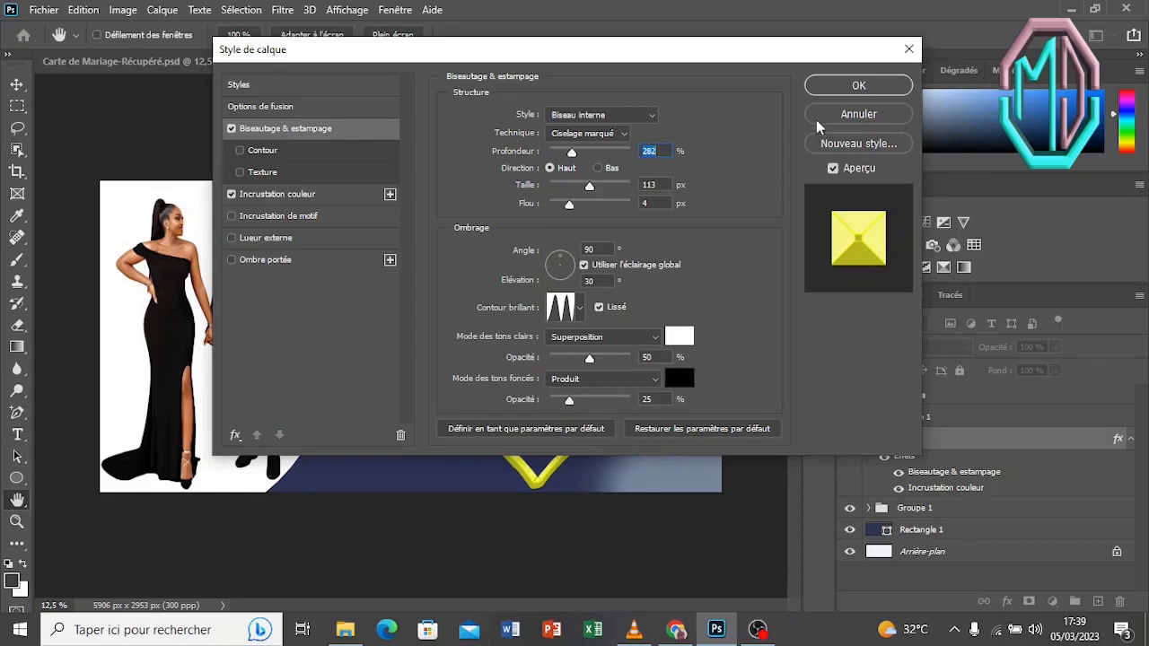
{"action": "left_click", "coordinate": [815, 87]}
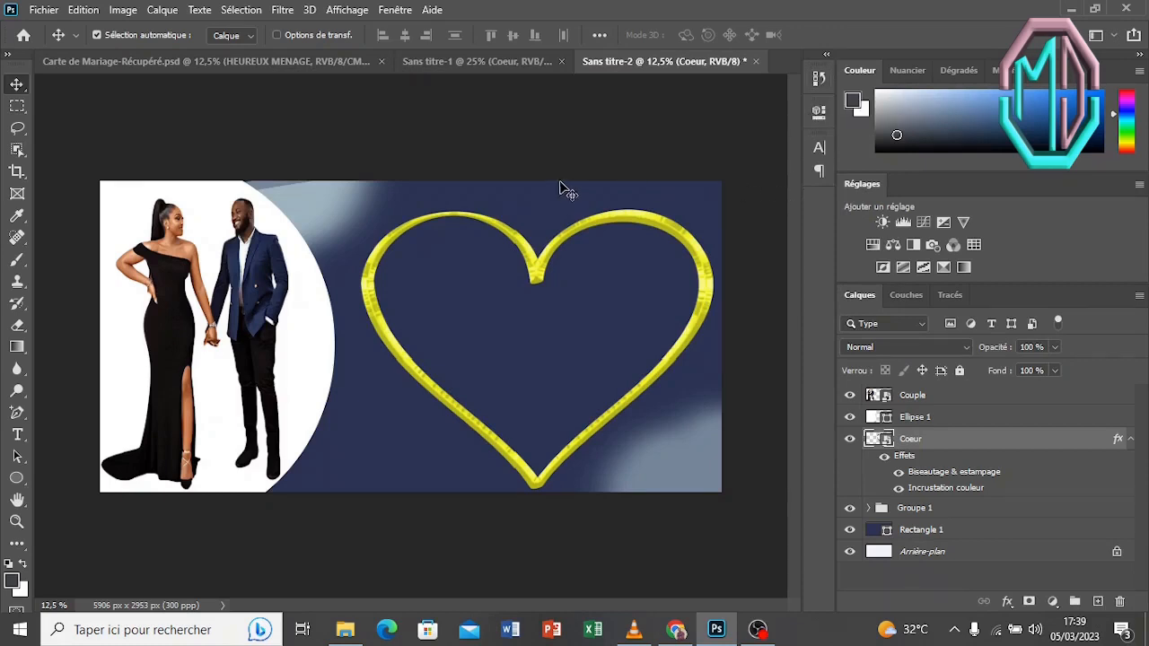
- Add the groom's first name as 205 pt Palace Script MT text and place it inside the heart, just below its notch
{"action": "left_click", "coordinate": [20, 437]}
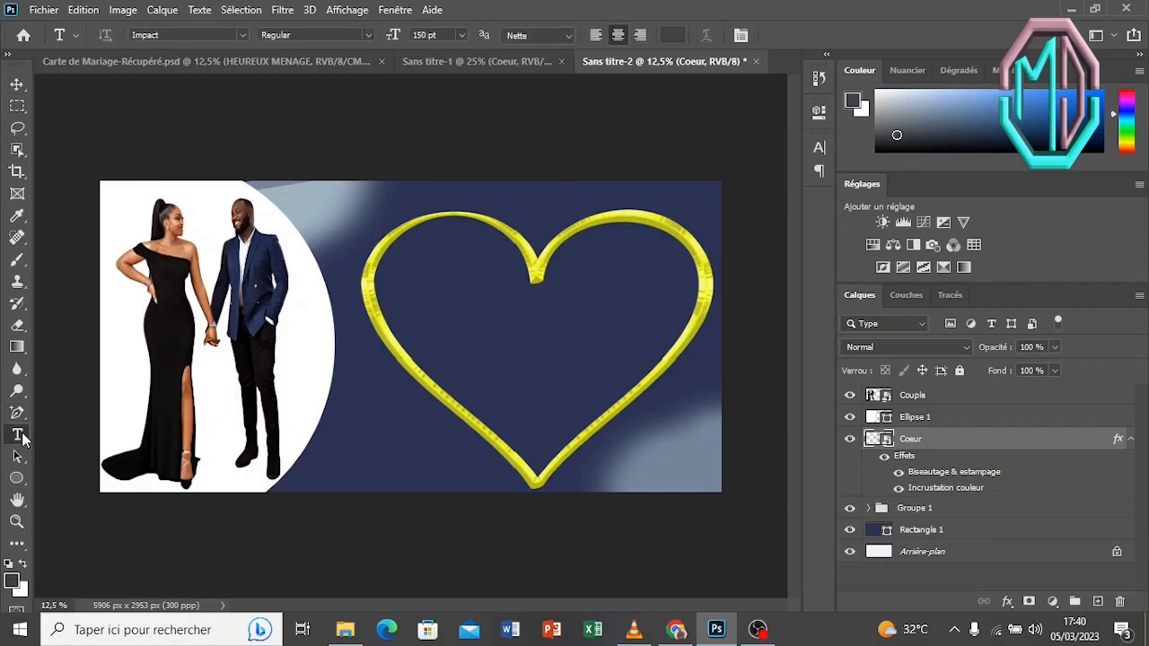
{"action": "left_click", "coordinate": [420, 296]}
{"action": "key", "text": "BackSpace"}
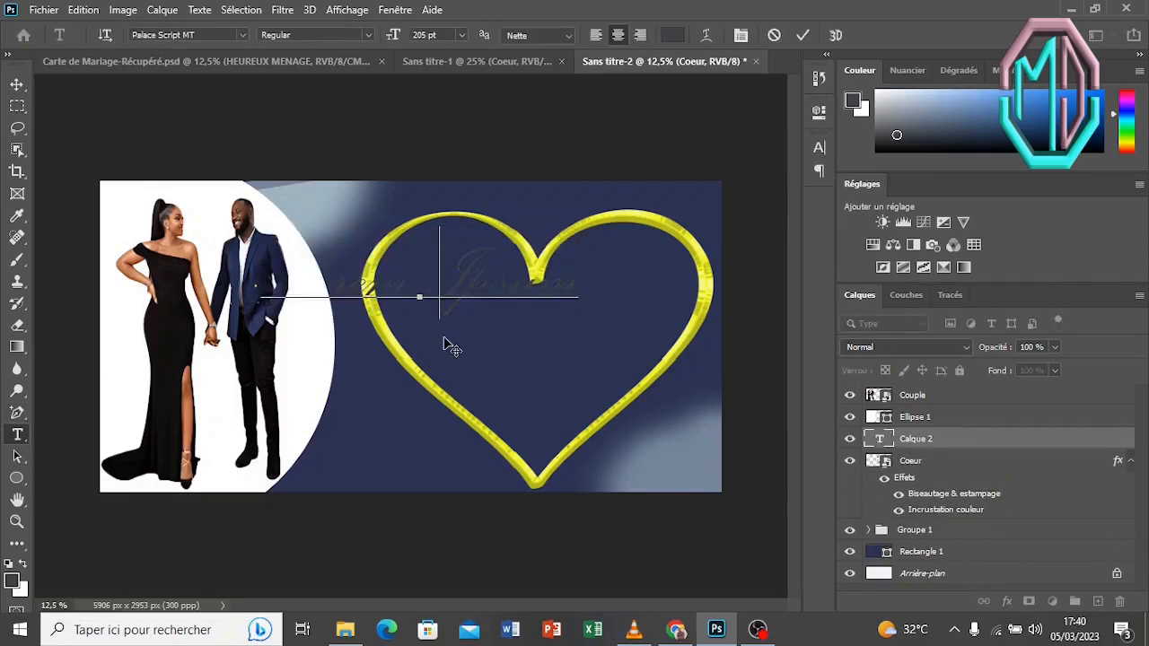
{"action": "type", "text": "E"}
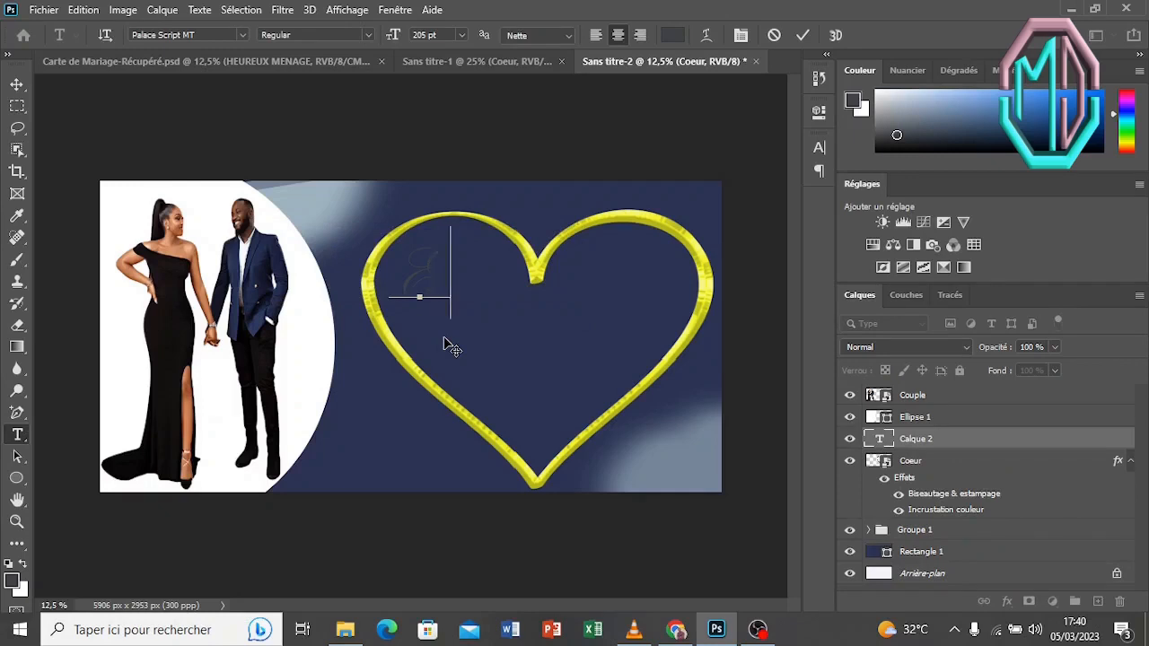
{"action": "type", "text": "denard"}
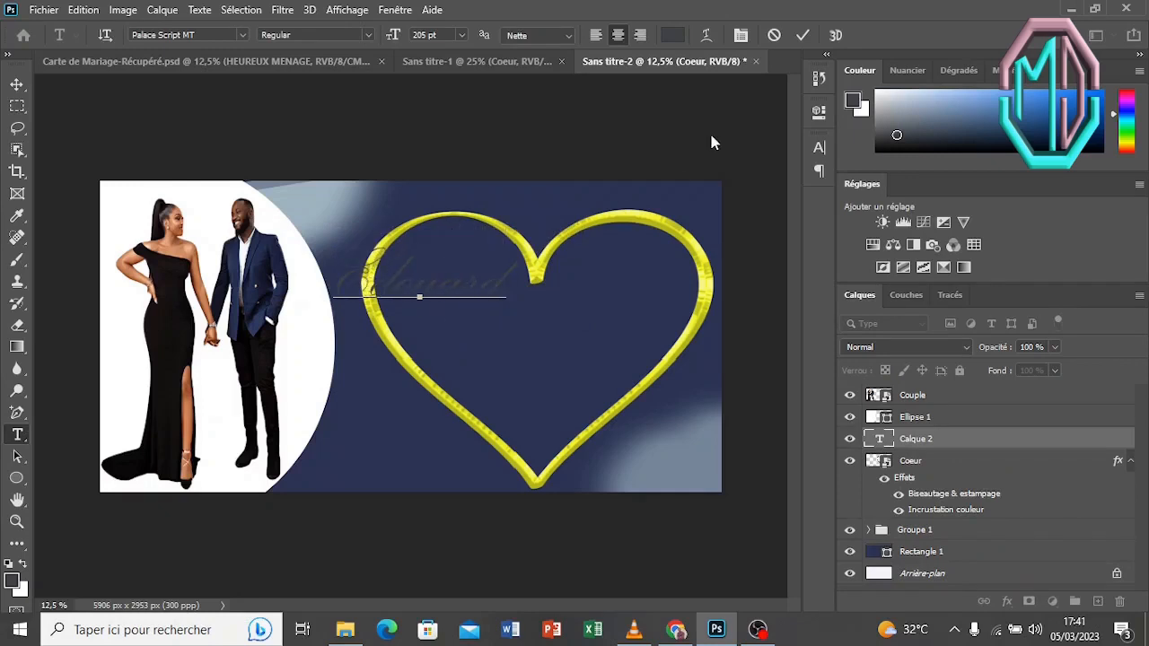
{"action": "left_click", "coordinate": [802, 35]}
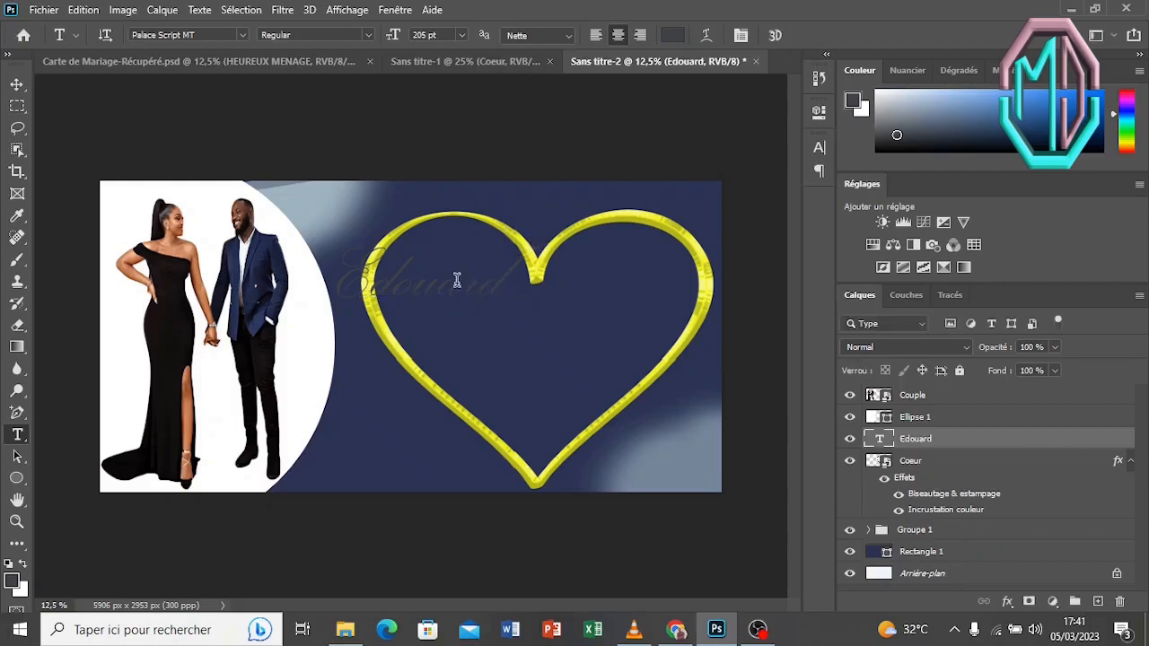
{"action": "left_click", "coordinate": [17, 84]}
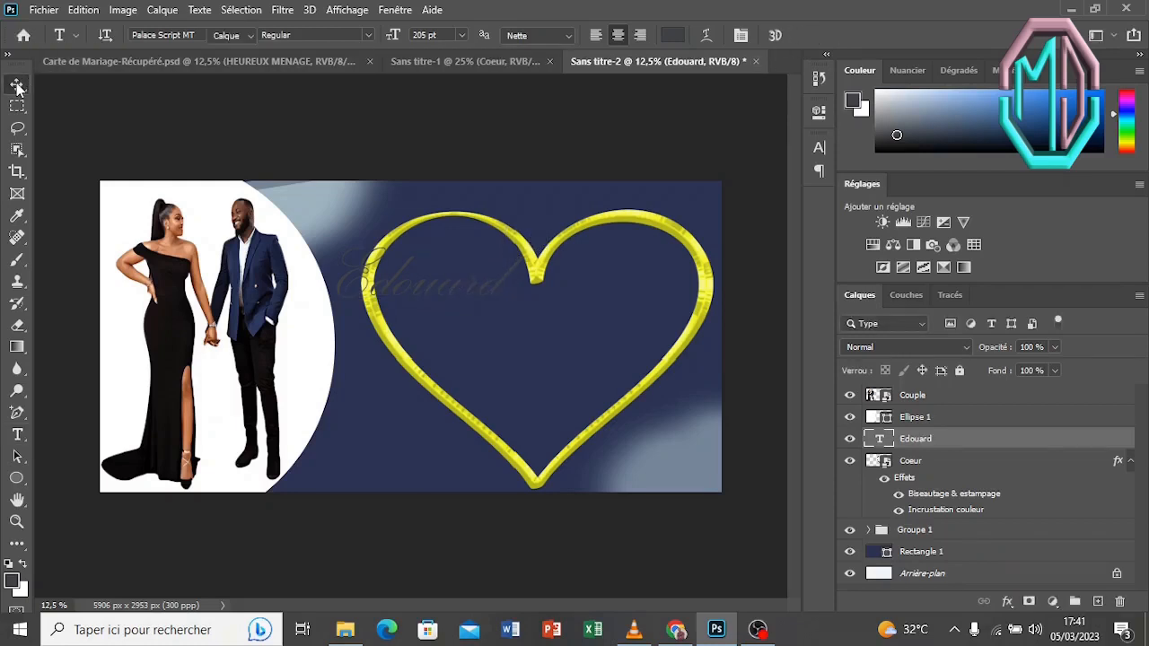
{"action": "left_click_drag", "start_coordinate": [392, 289], "coordinate": [499, 321]}
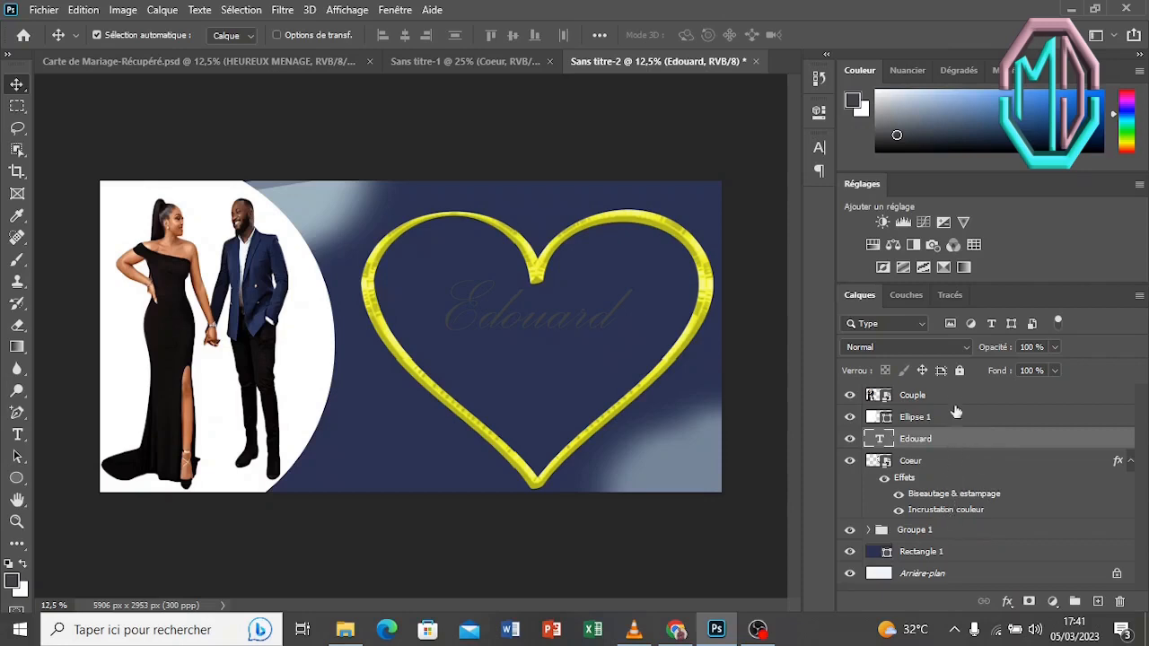
- Copy the heart's layer style onto the groom's first name and move the name slightly up inside the heart
{"action": "left_click", "coordinate": [942, 464]}
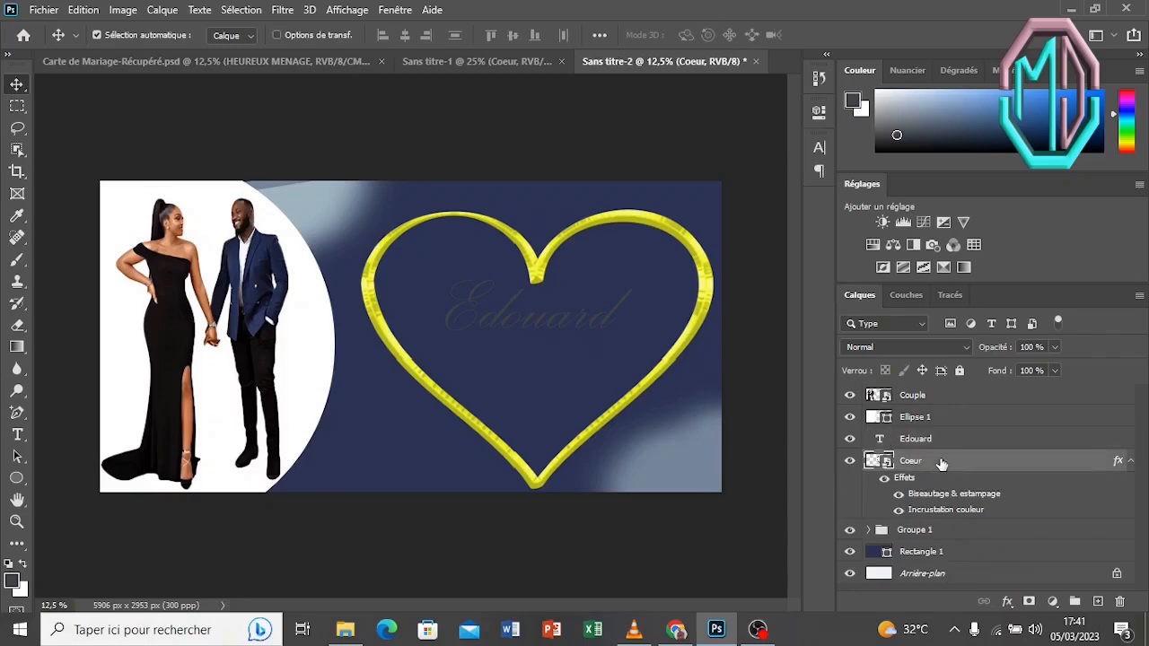
{"action": "right_click", "coordinate": [941, 463]}
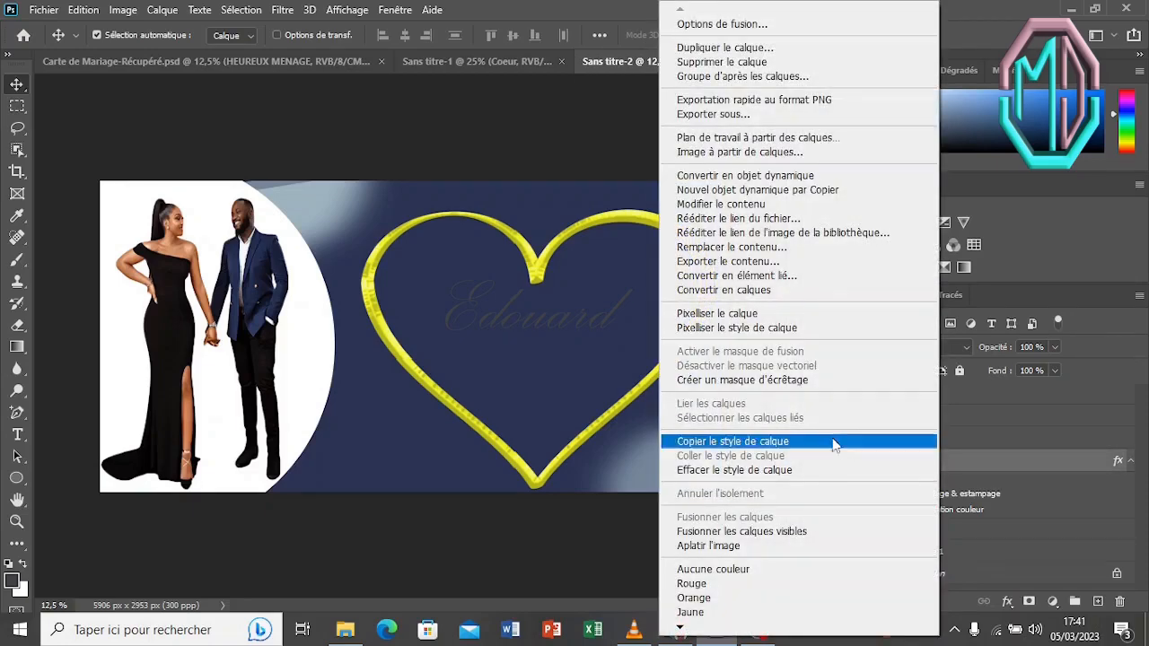
{"action": "left_click", "coordinate": [779, 442]}
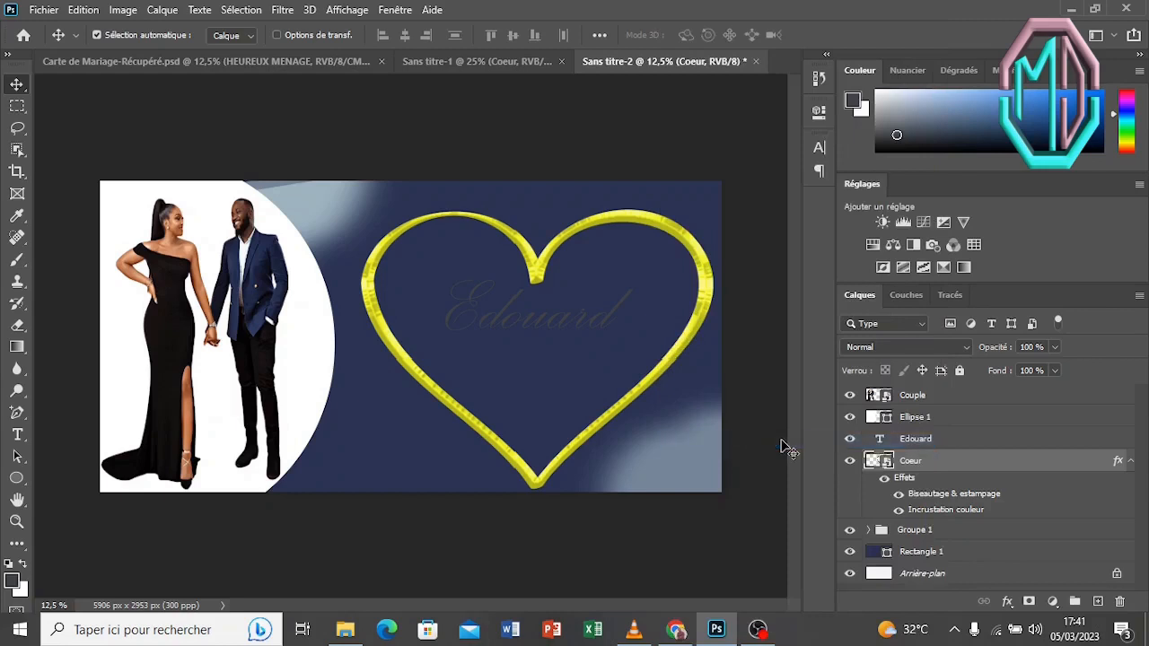
{"action": "left_click", "coordinate": [953, 441]}
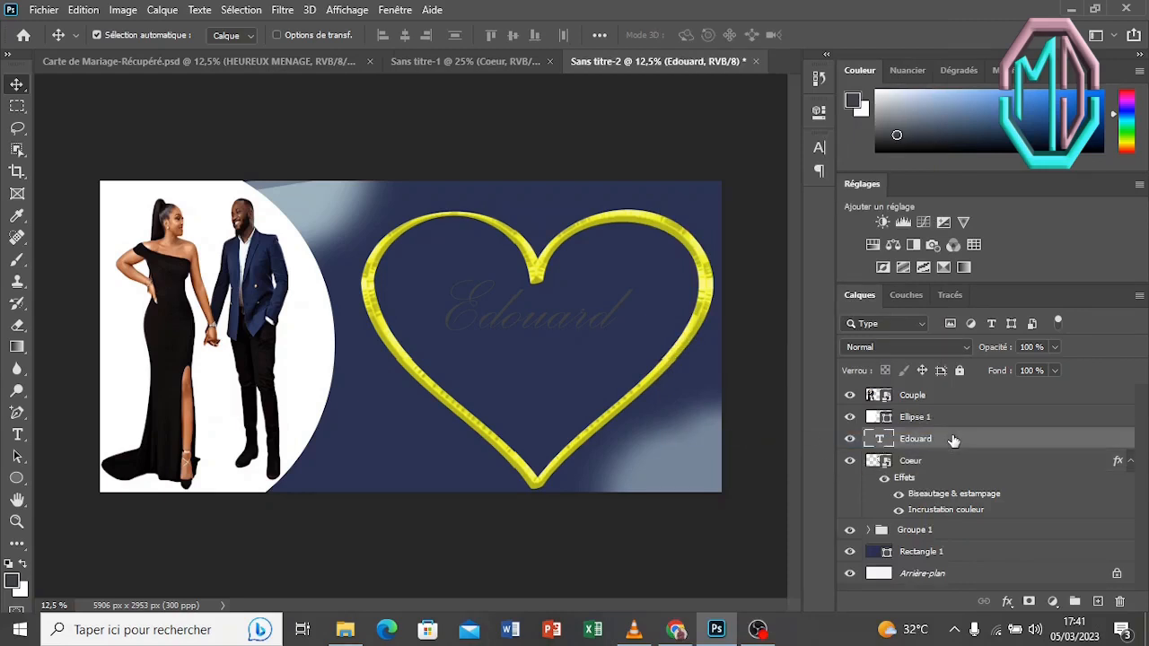
{"action": "right_click", "coordinate": [952, 439]}
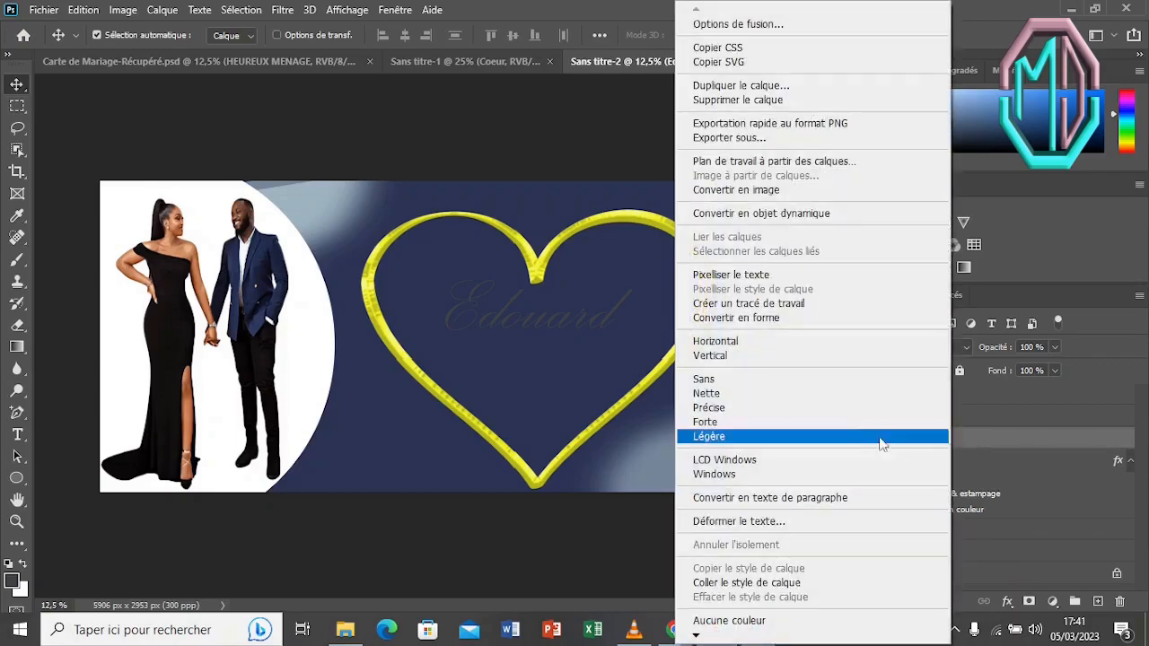
{"action": "left_click", "coordinate": [804, 583]}
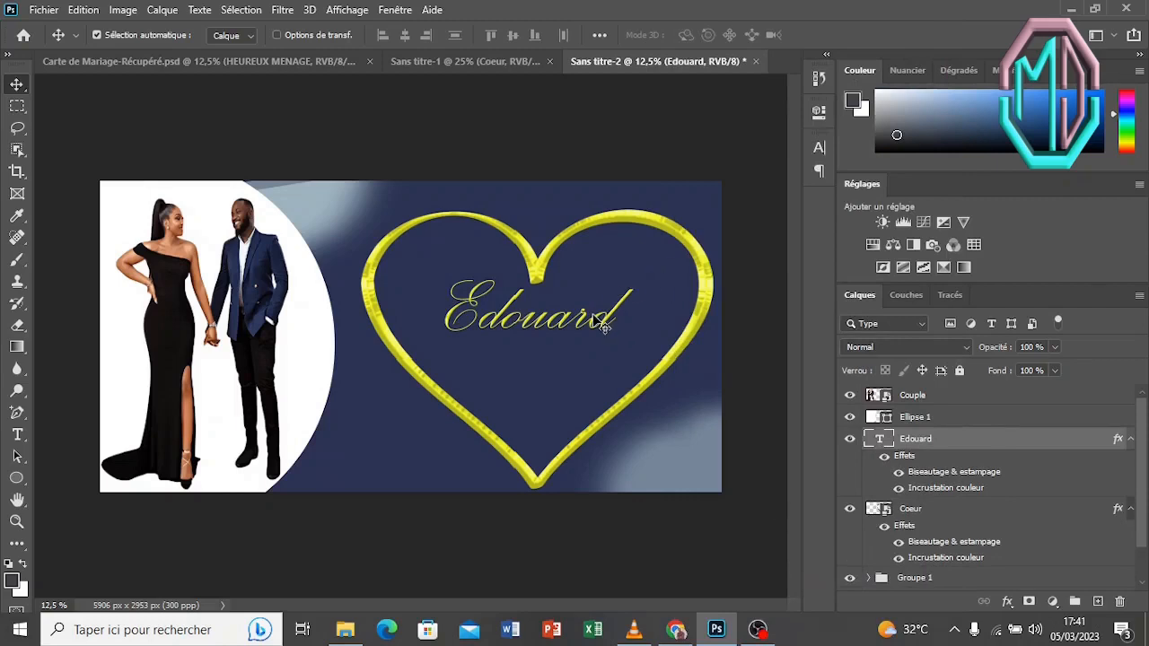
{"action": "left_click_drag", "start_coordinate": [584, 319], "coordinate": [582, 312]}
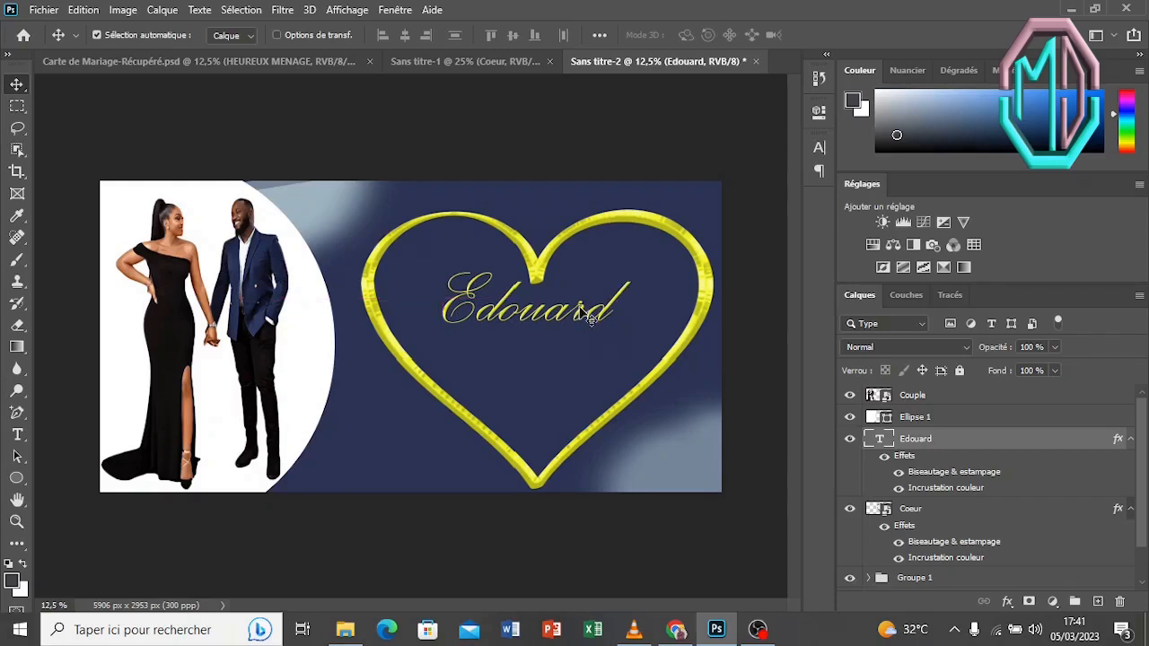
- Duplicate the groom's name directly below it and replace the copy's text with the bride's first name, positioned inside the heart
{"action": "key", "text": "ctrl+j"}
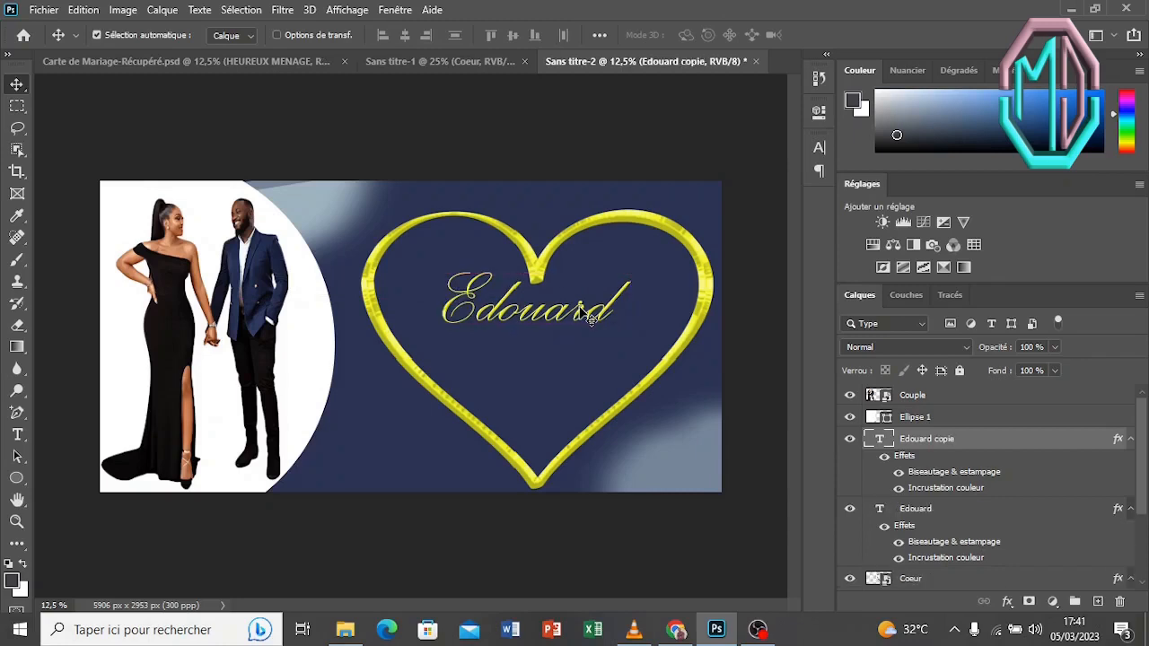
{"action": "left_click_drag", "start_coordinate": [592, 320], "coordinate": [582, 384]}
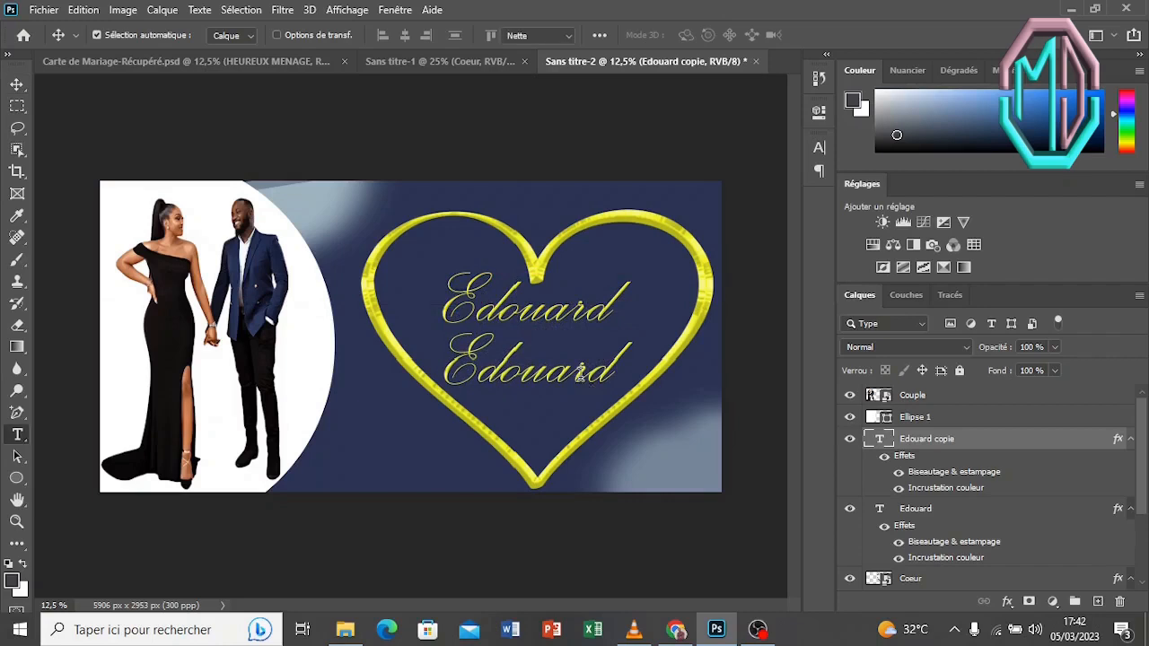
{"action": "double_click", "coordinate": [582, 381]}
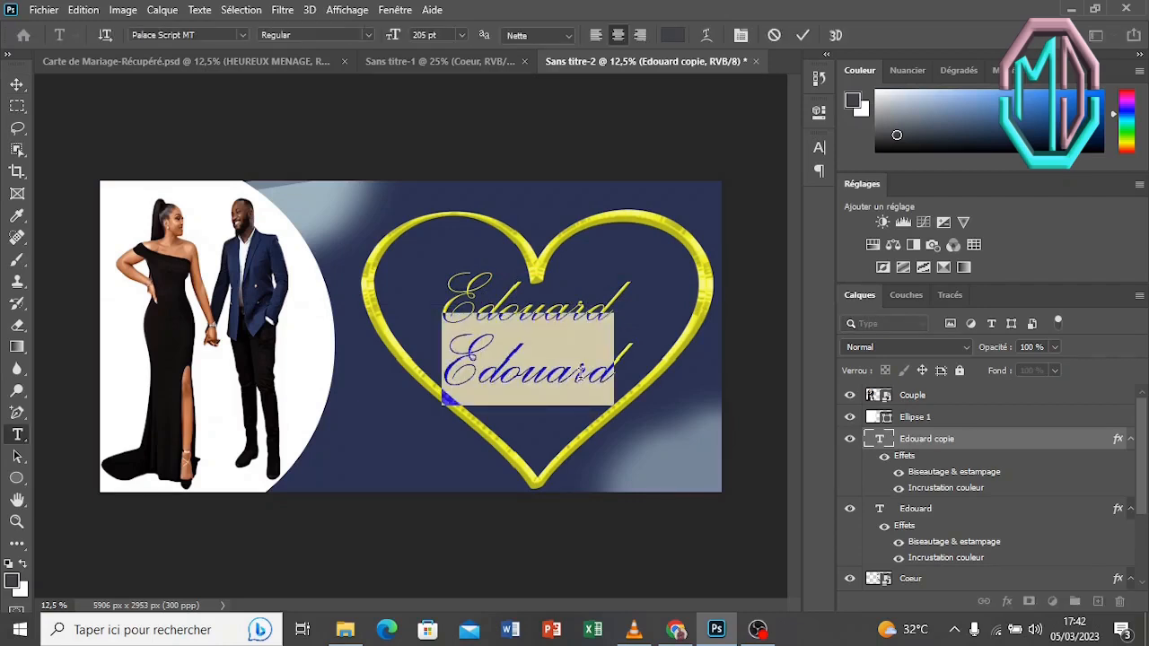
{"action": "type", "text": "Nad"}
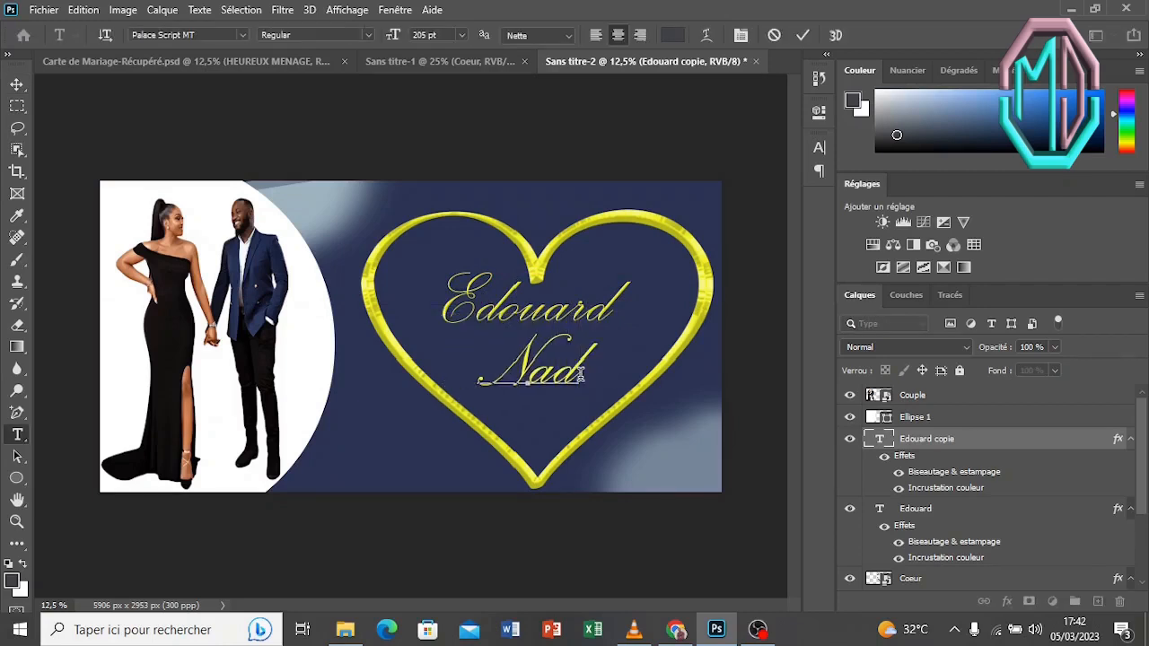
{"action": "type", "text": "ége"}
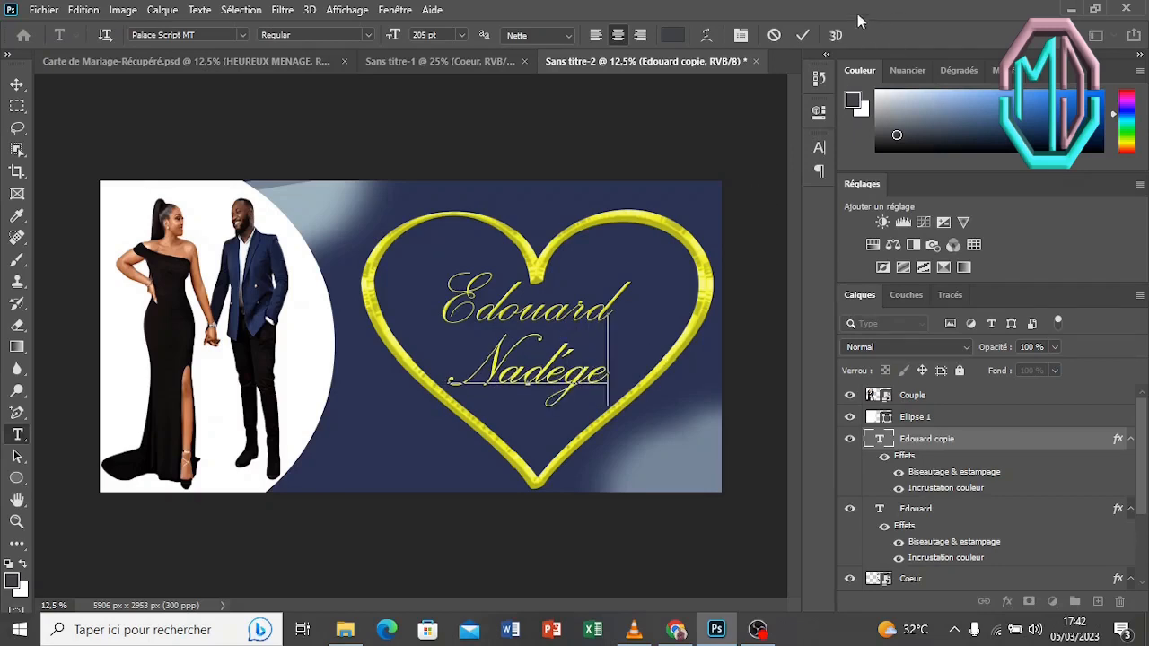
{"action": "left_click", "coordinate": [806, 36]}
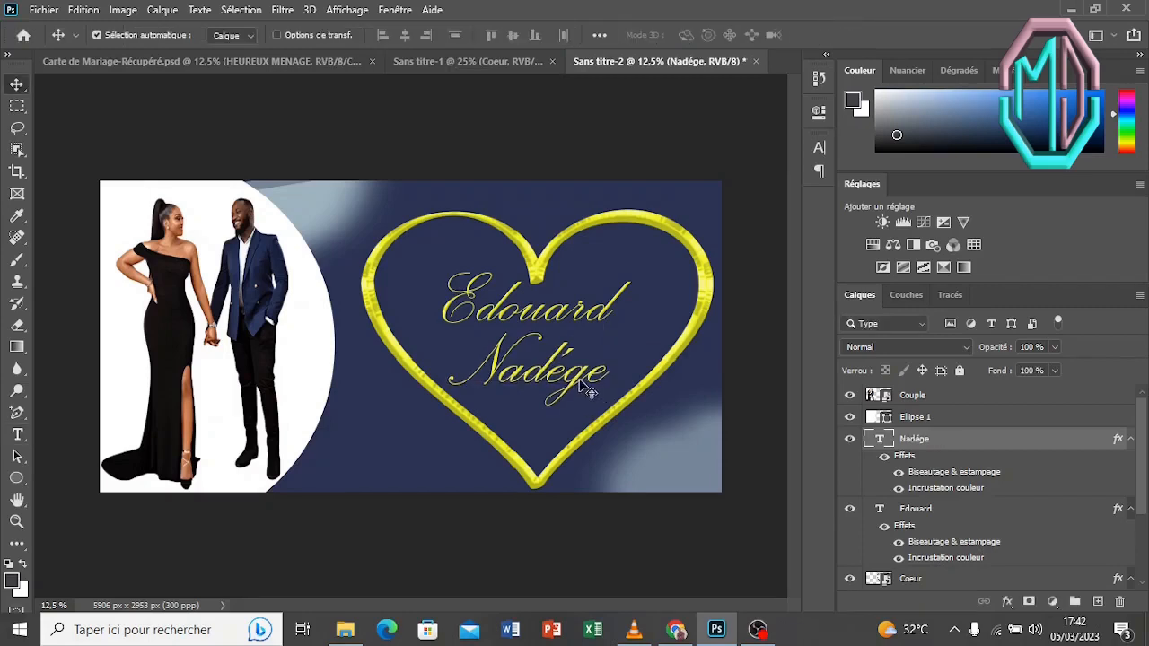
{"action": "left_click_drag", "start_coordinate": [573, 377], "coordinate": [589, 389]}
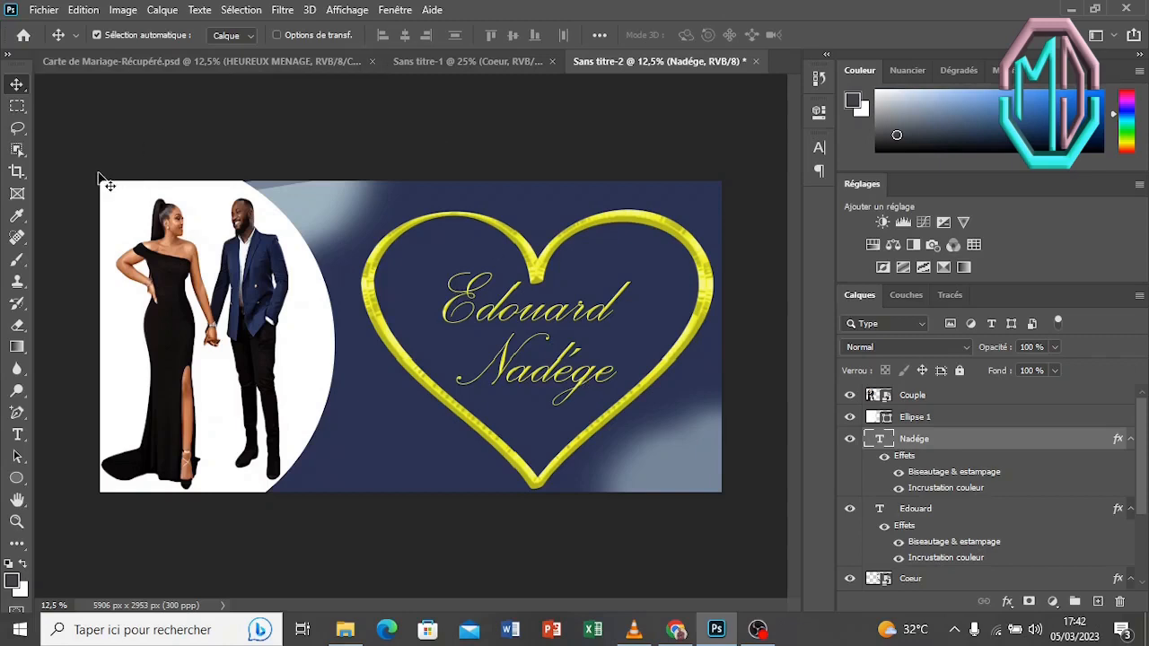
- Add the heading HEUREUX MENAGE above the heart with a white (ffffff) colour overlay at 100% opacity
{"action": "left_click", "coordinate": [18, 436]}
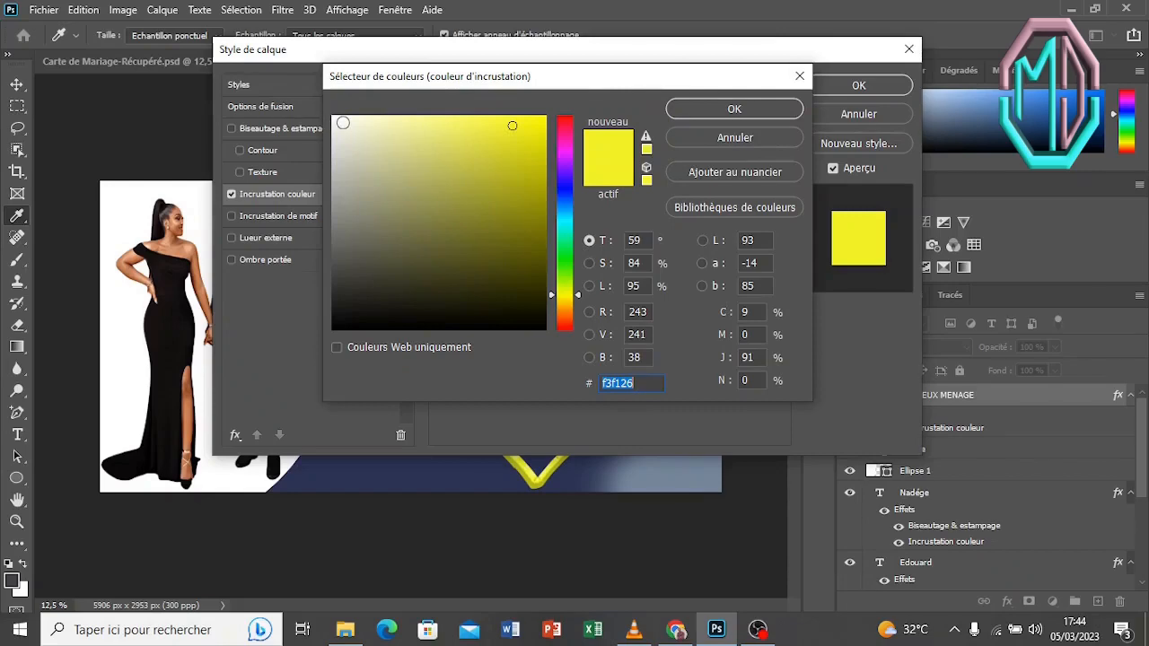
{"action": "left_click_drag", "start_coordinate": [342, 122], "coordinate": [318, 111]}
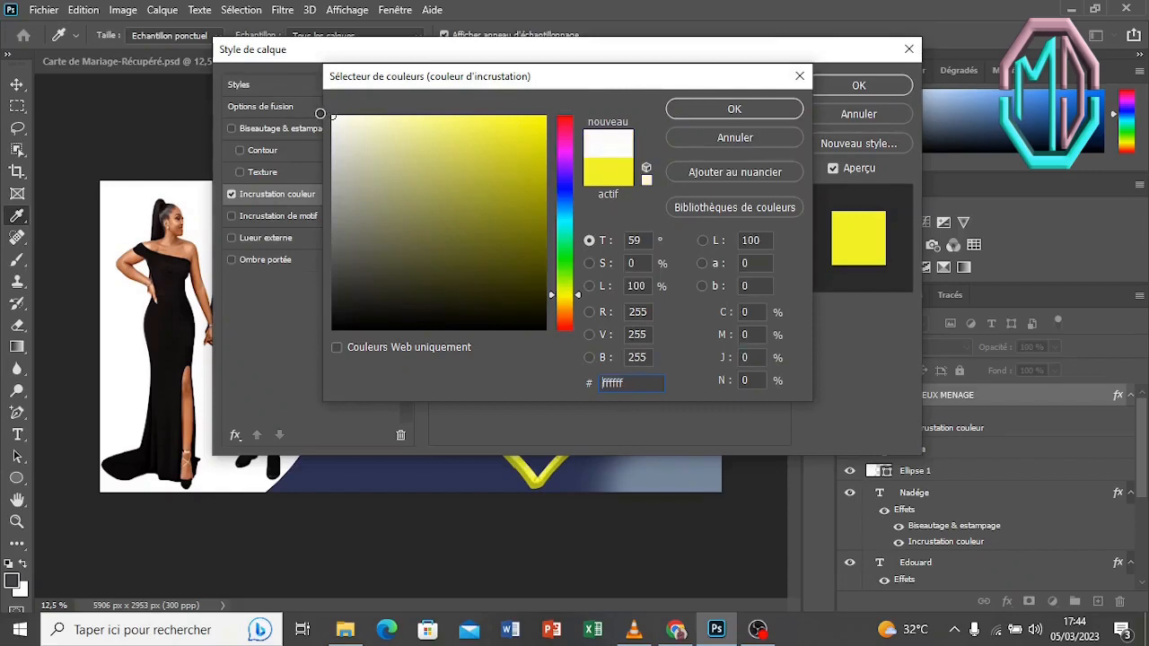
{"action": "left_click", "coordinate": [756, 108]}
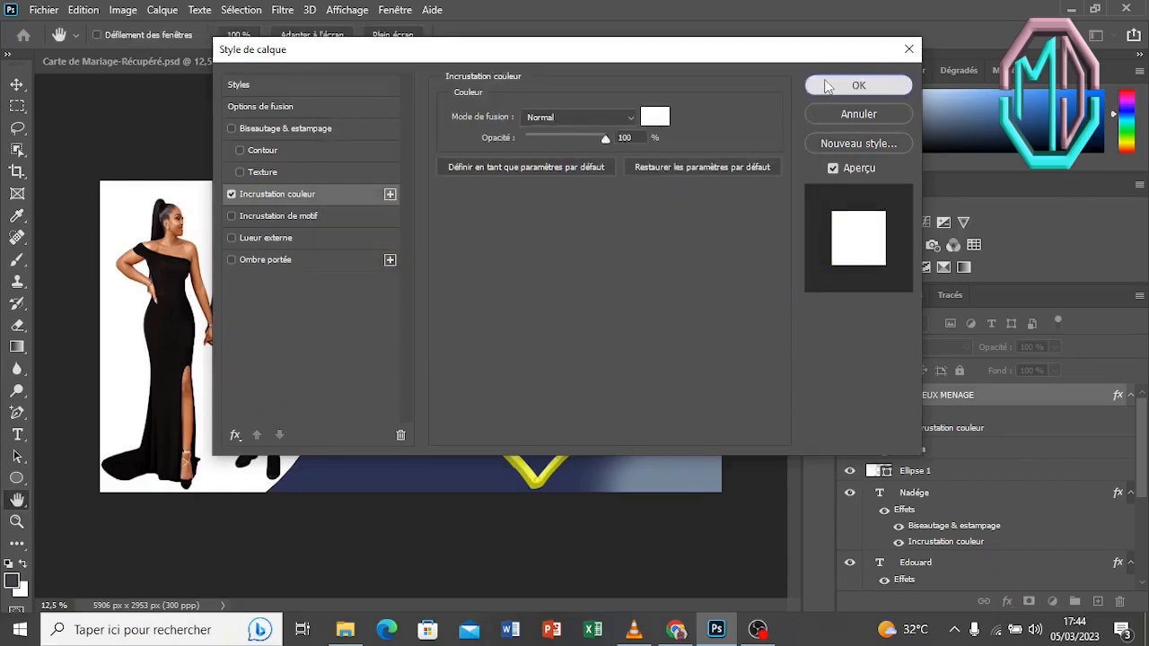
{"action": "left_click", "coordinate": [824, 81]}
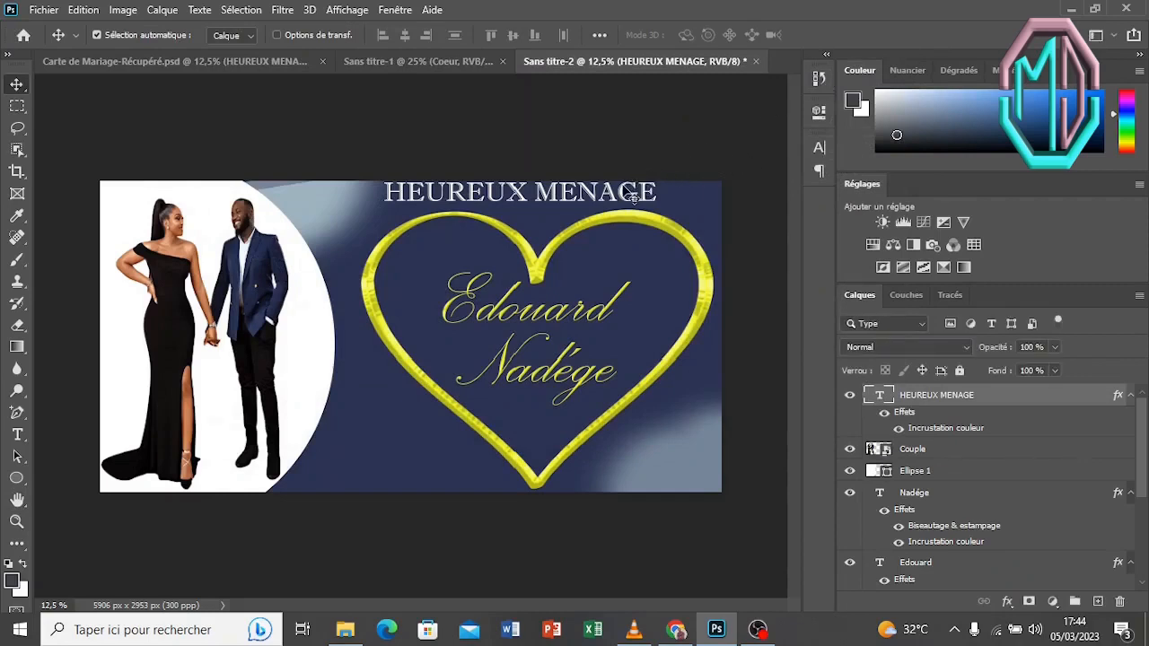
{"action": "left_click_drag", "start_coordinate": [633, 196], "coordinate": [633, 194]}
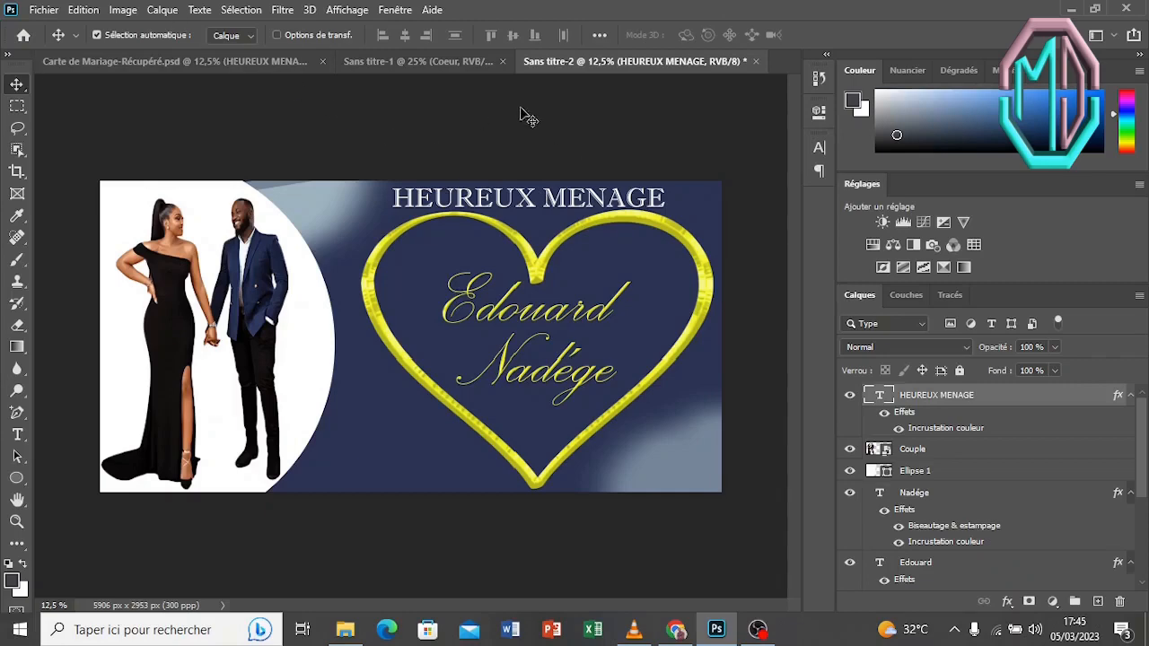
- Bring the Fleur bouquet from Sans titre-1 into the card, between the white ellipse and the heart's lower tip
{"action": "left_click", "coordinate": [469, 61]}
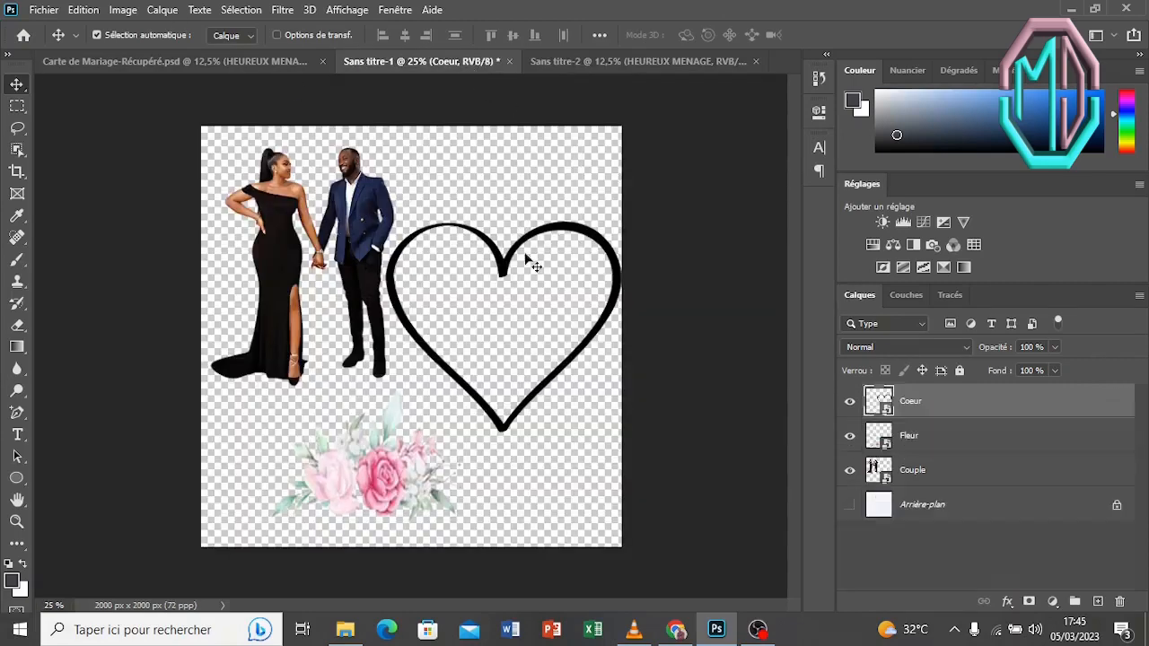
{"action": "left_click_drag", "start_coordinate": [411, 442], "coordinate": [400, 472]}
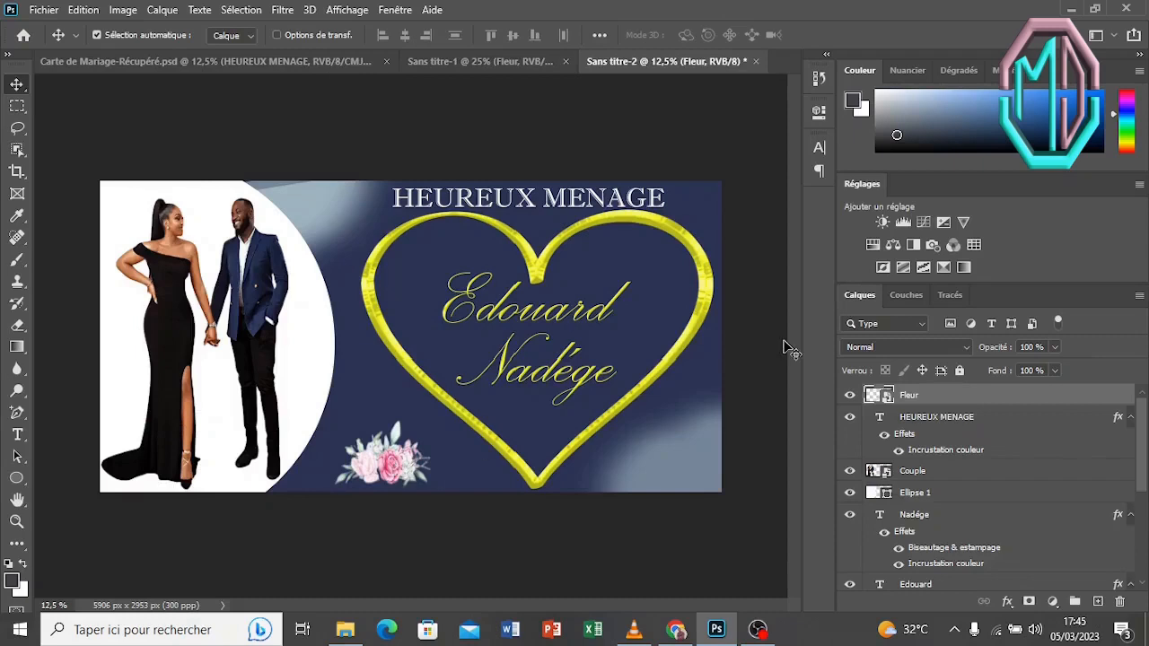